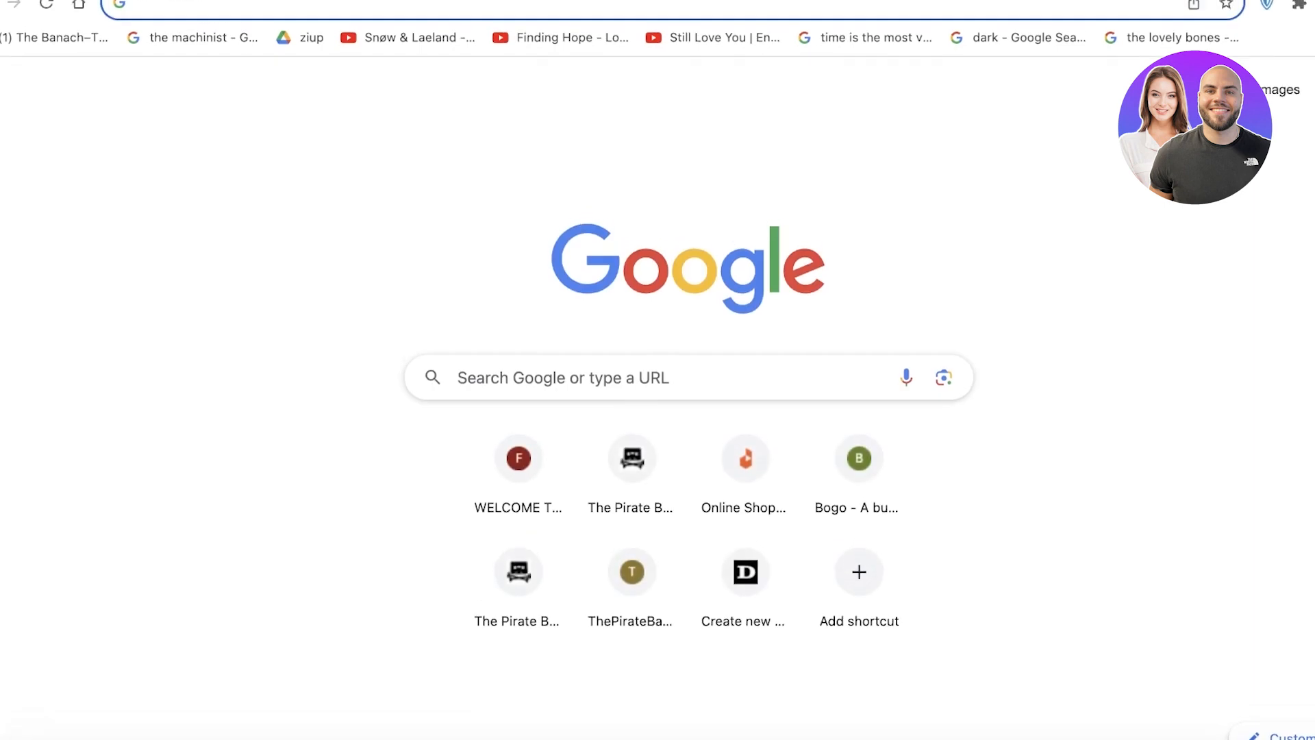
# Open the Systeme.io 'Confirm your email address' message in Gmail and follow its confirmation link.
pyautogui.write('gmail.com')
pyautogui.click(709, 60)
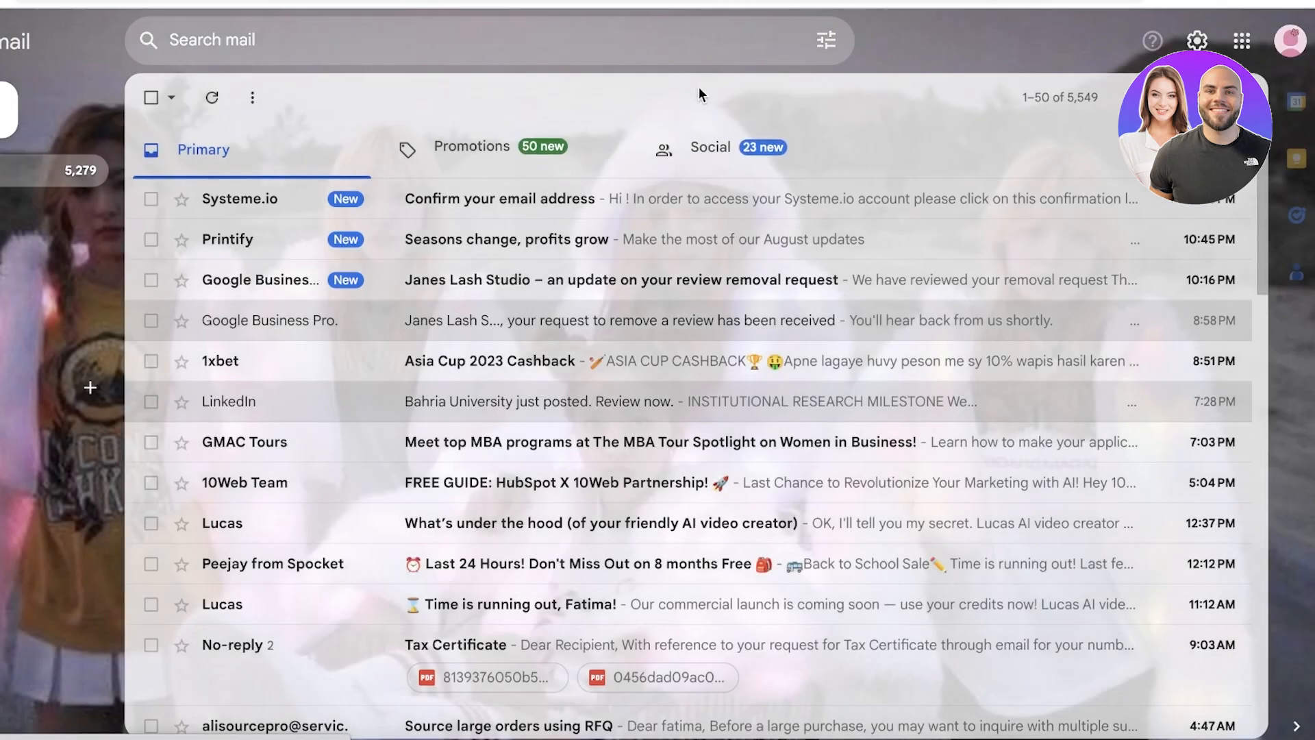
pyautogui.click(671, 198)
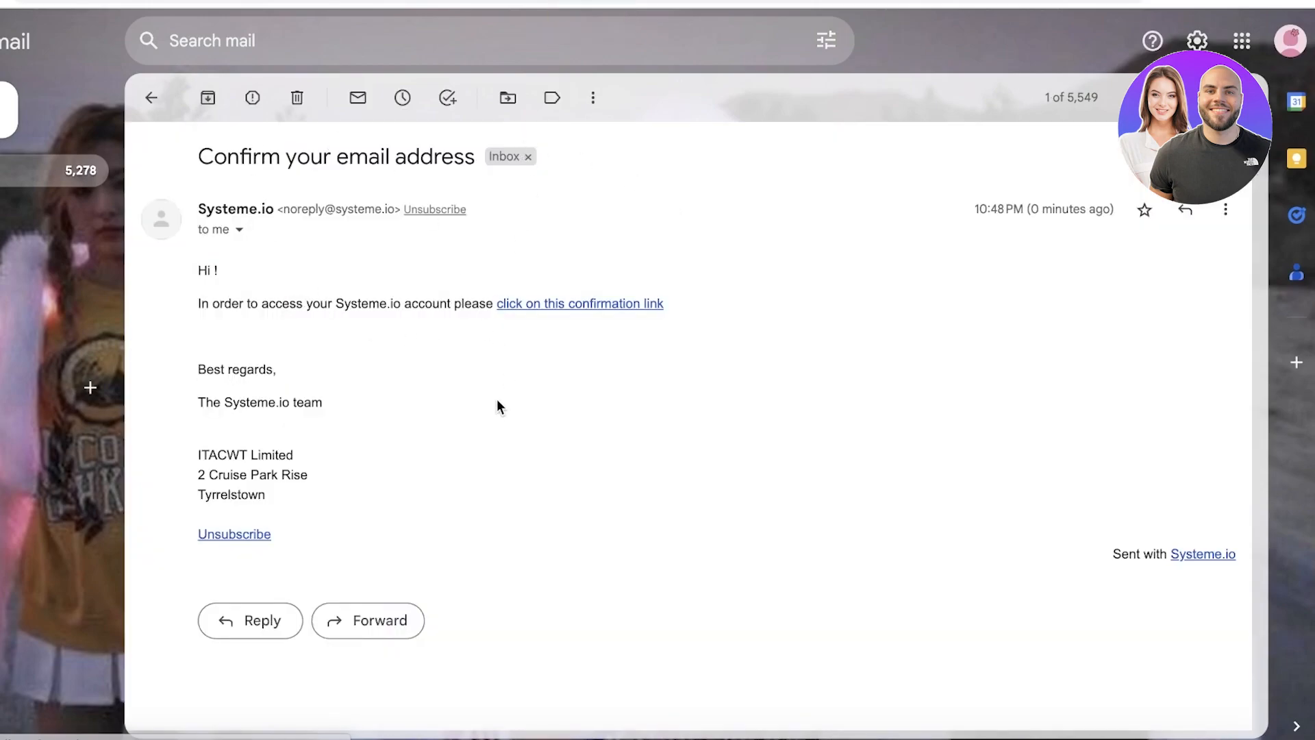
pyautogui.click(573, 304)
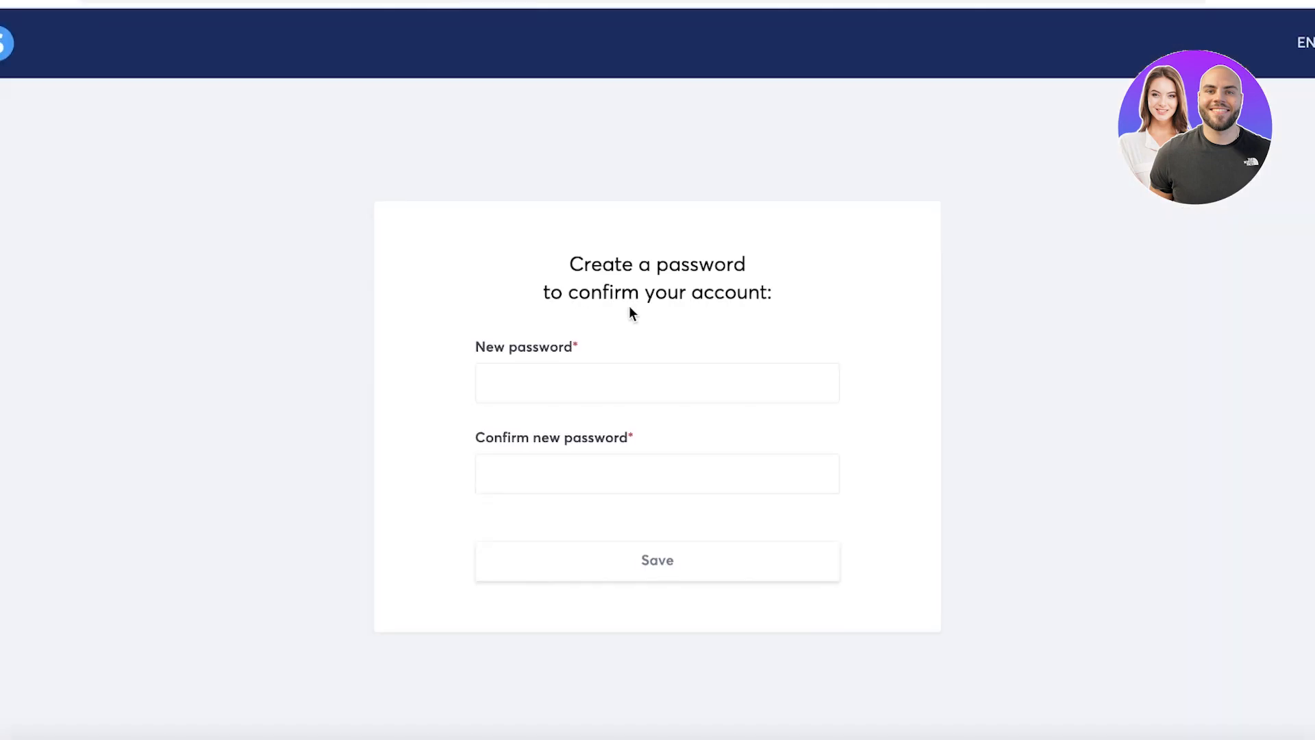
# Enter a new account password, pass the reCAPTCHA check and save to confirm the account.
pyautogui.click(588, 353)
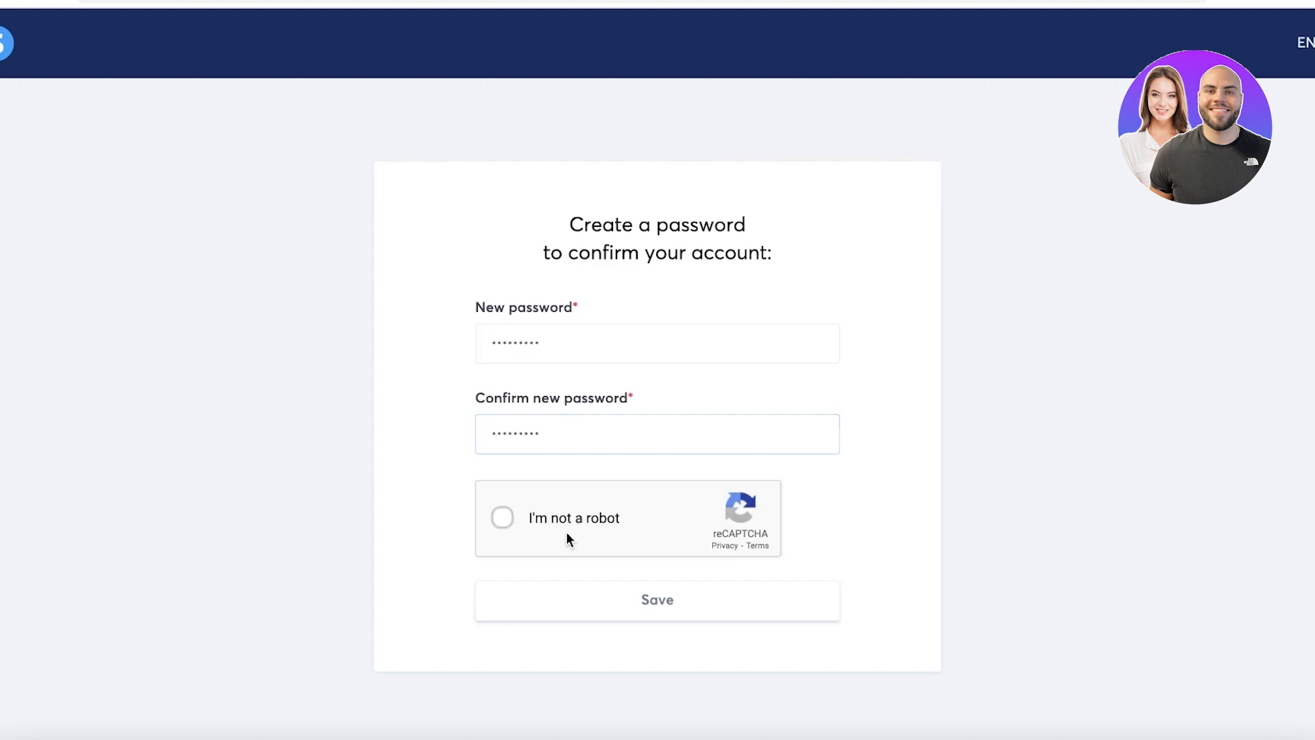
pyautogui.click(566, 532)
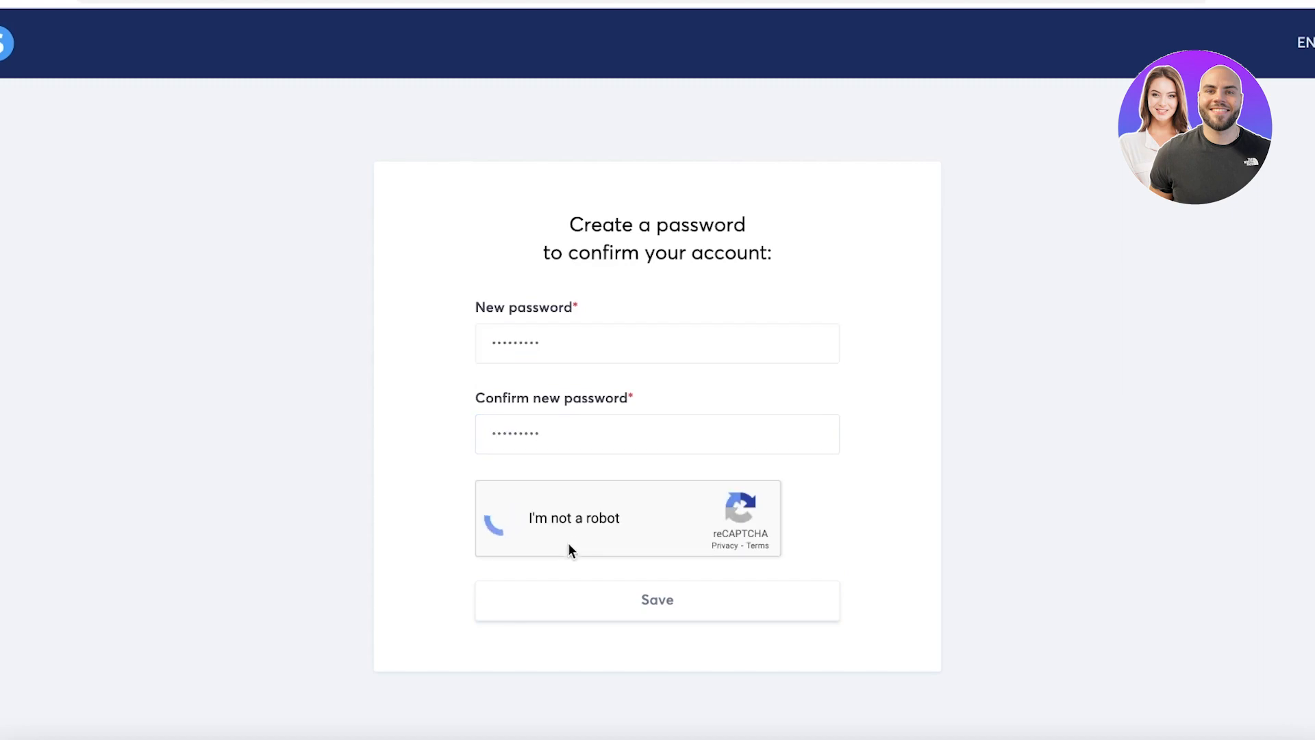
pyautogui.click(690, 608)
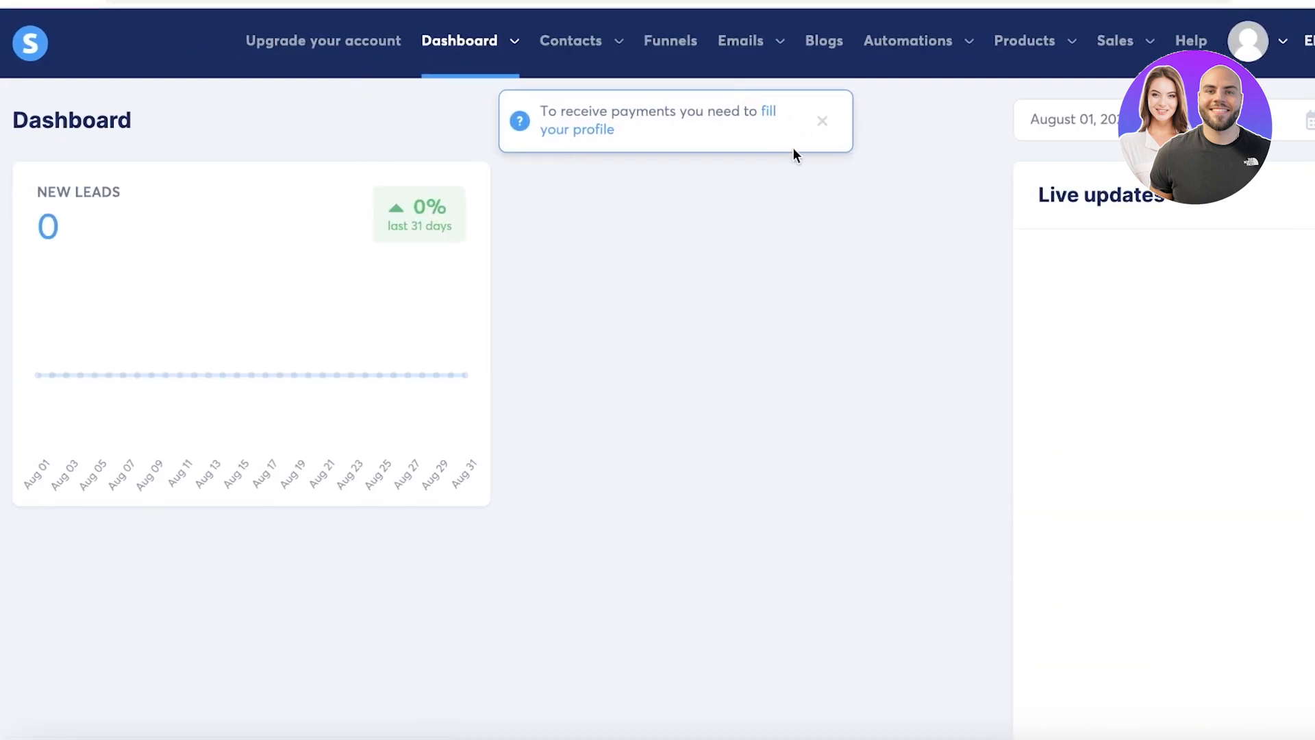
# Close the payments profile notice and go to the empty Funnels list.
pyautogui.click(819, 122)
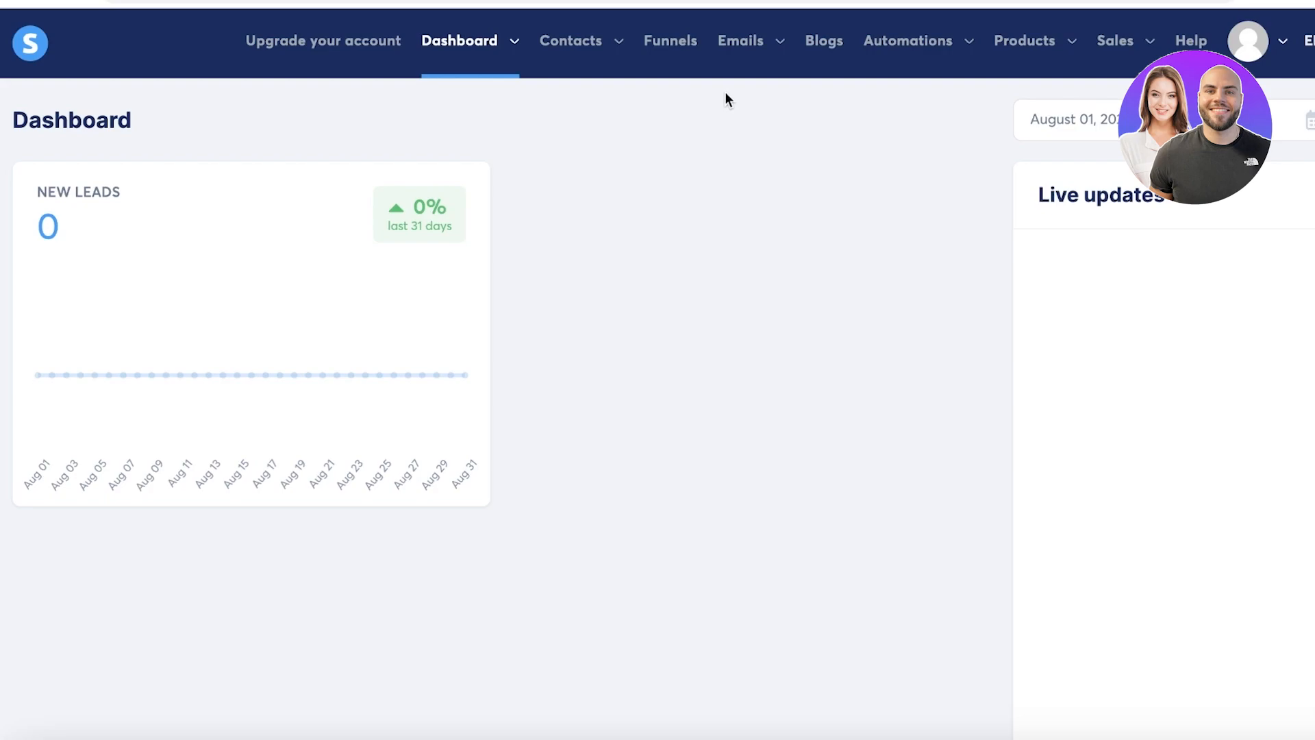
pyautogui.moveTo(553, 39)
pyautogui.click(658, 42)
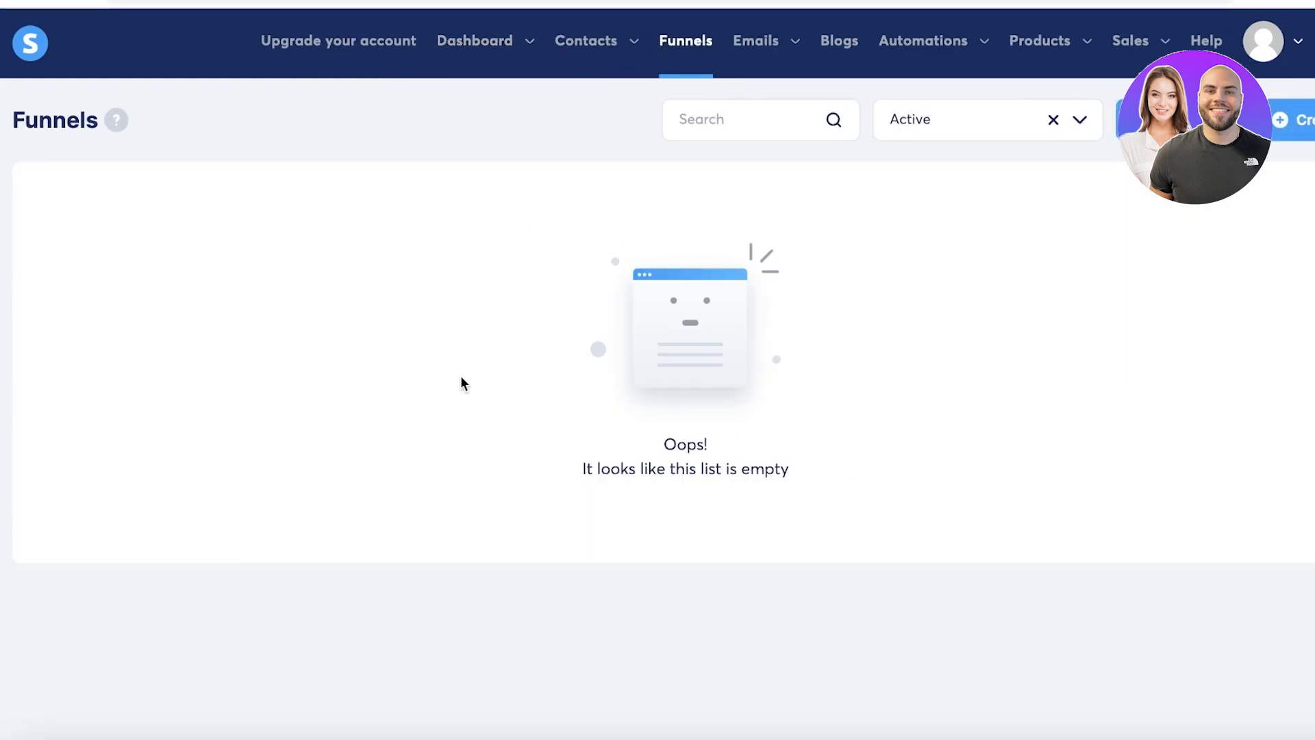
pyautogui.moveTo(1120, 44)
pyautogui.moveTo(579, 46)
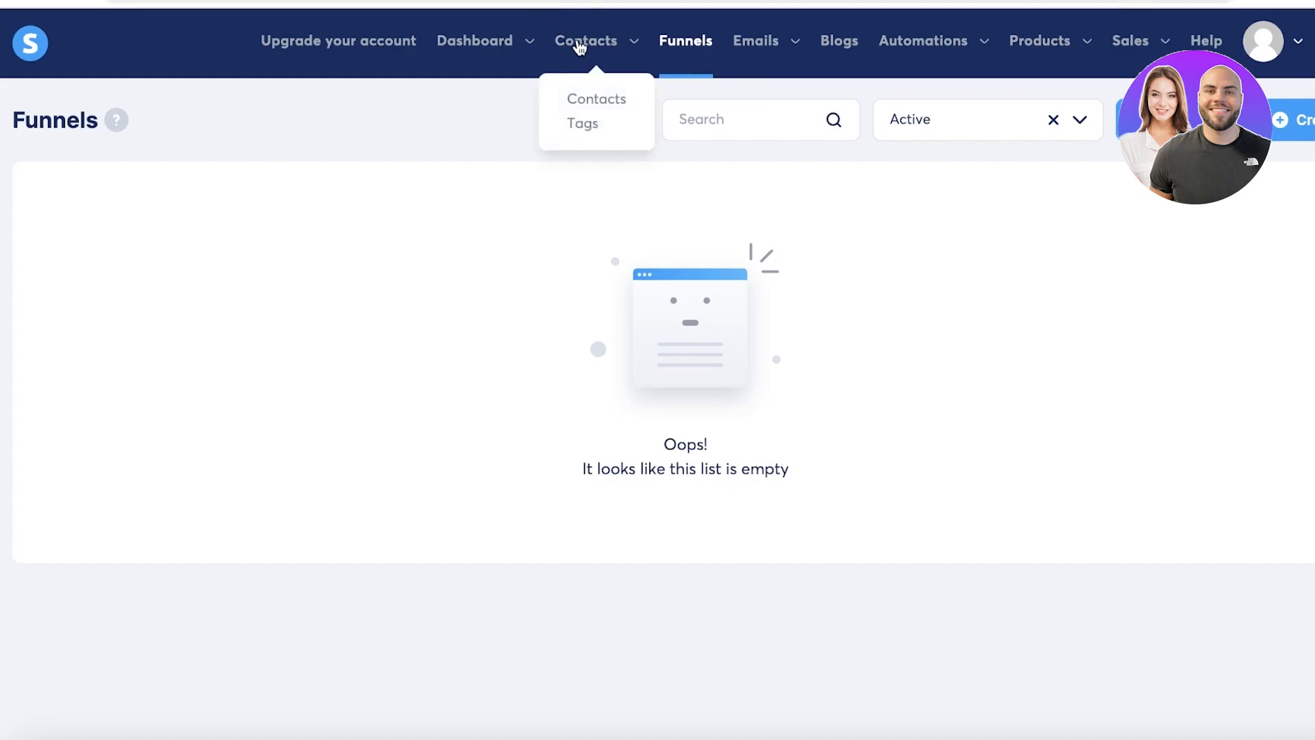
pyautogui.click(601, 96)
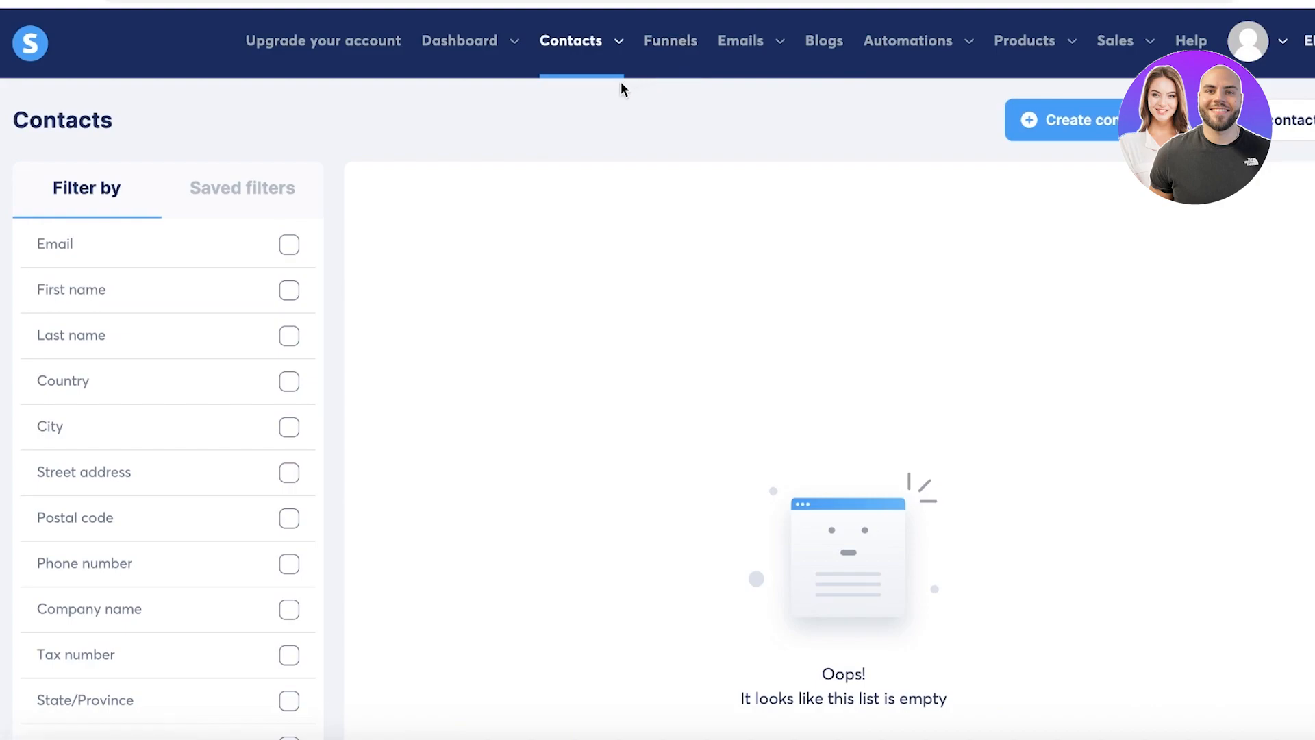
pyautogui.click(659, 61)
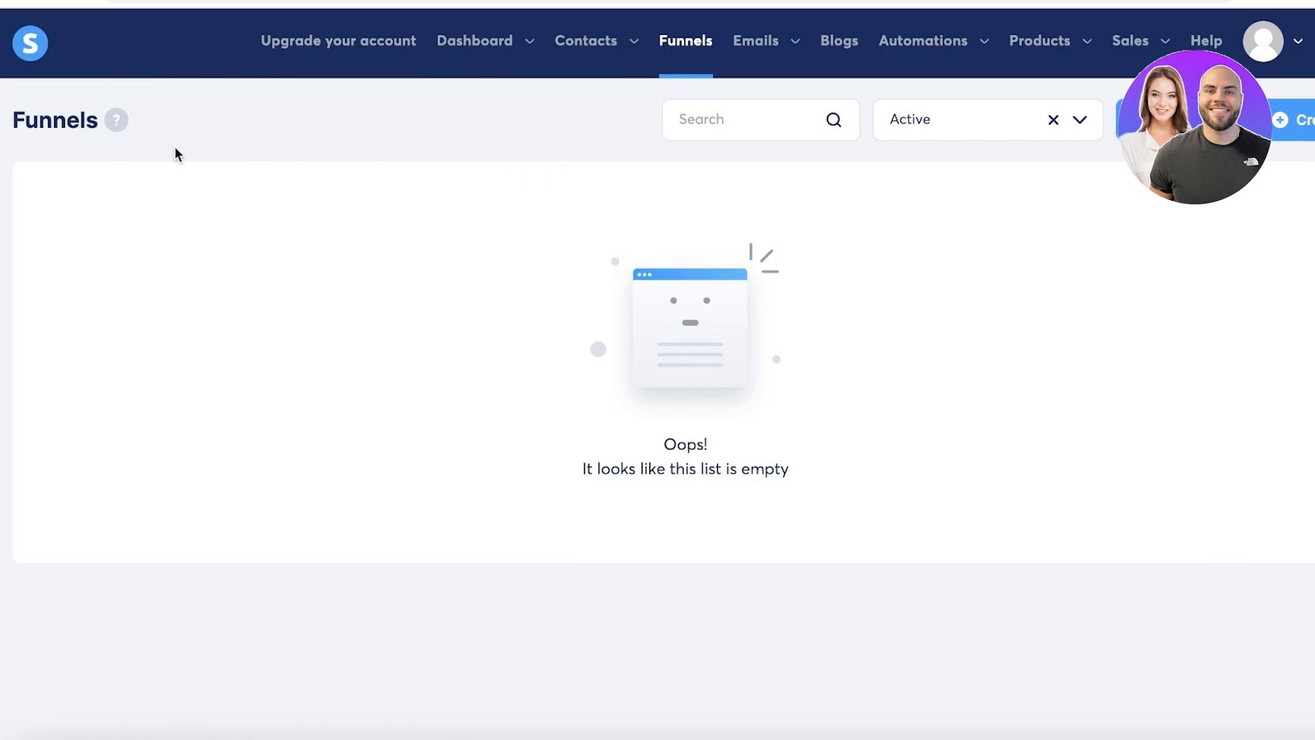
# Create a funnel named 'Sales' with the Sell goal and U.S. Dollar currency.
pyautogui.moveTo(122, 122)
pyautogui.click(1297, 119)
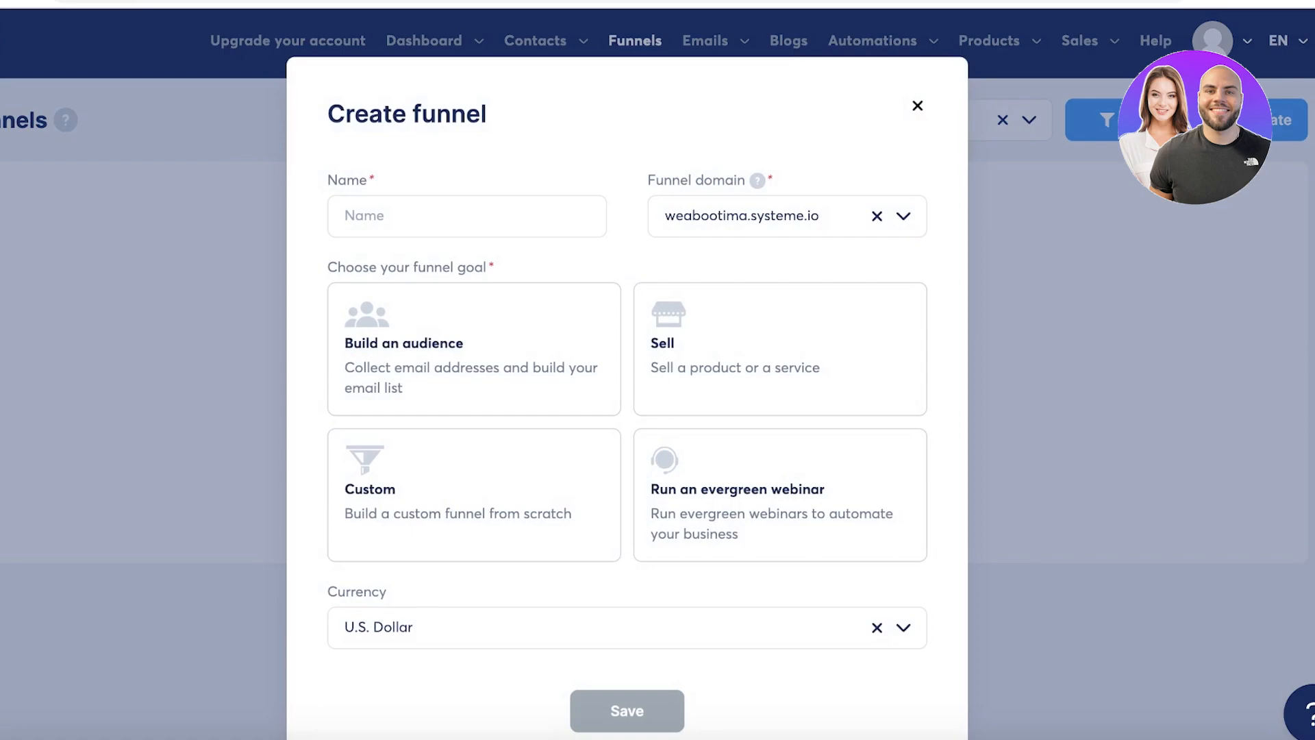
pyautogui.scroll(-1, 580, 199)
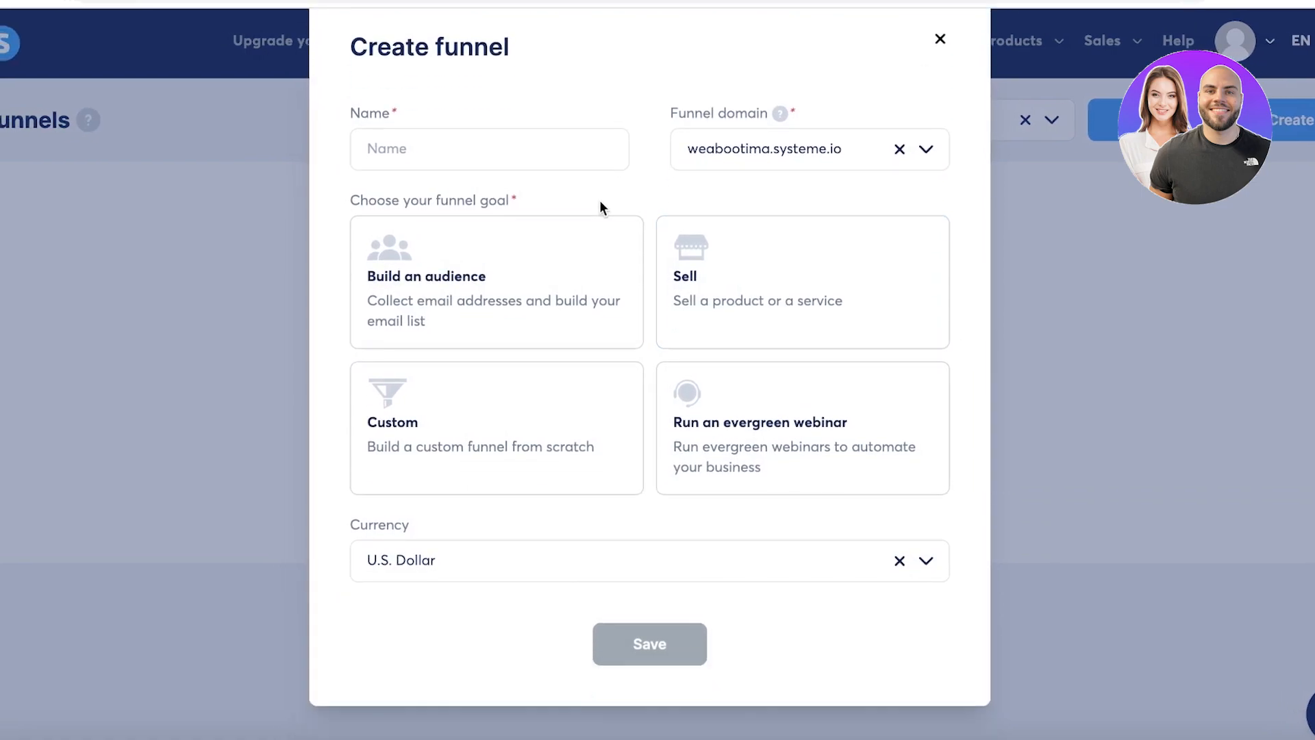
pyautogui.click(557, 155)
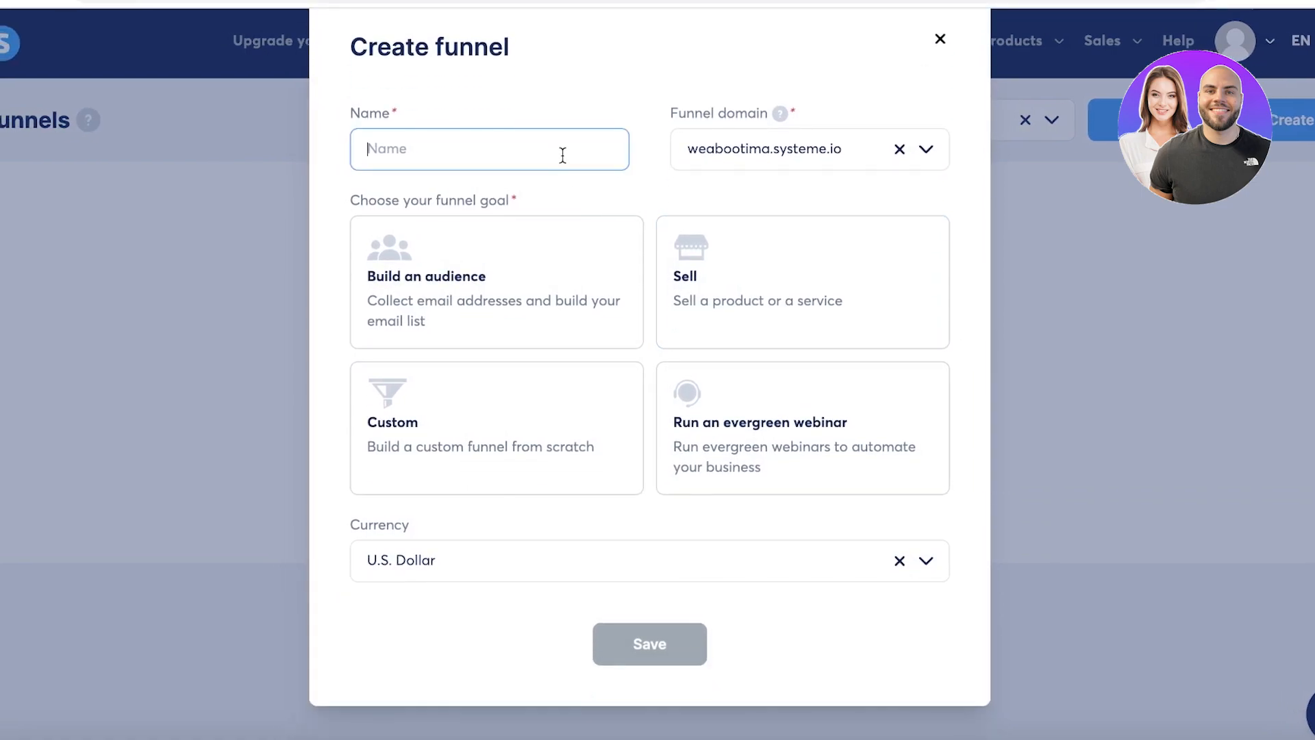
pyautogui.write('Sales')
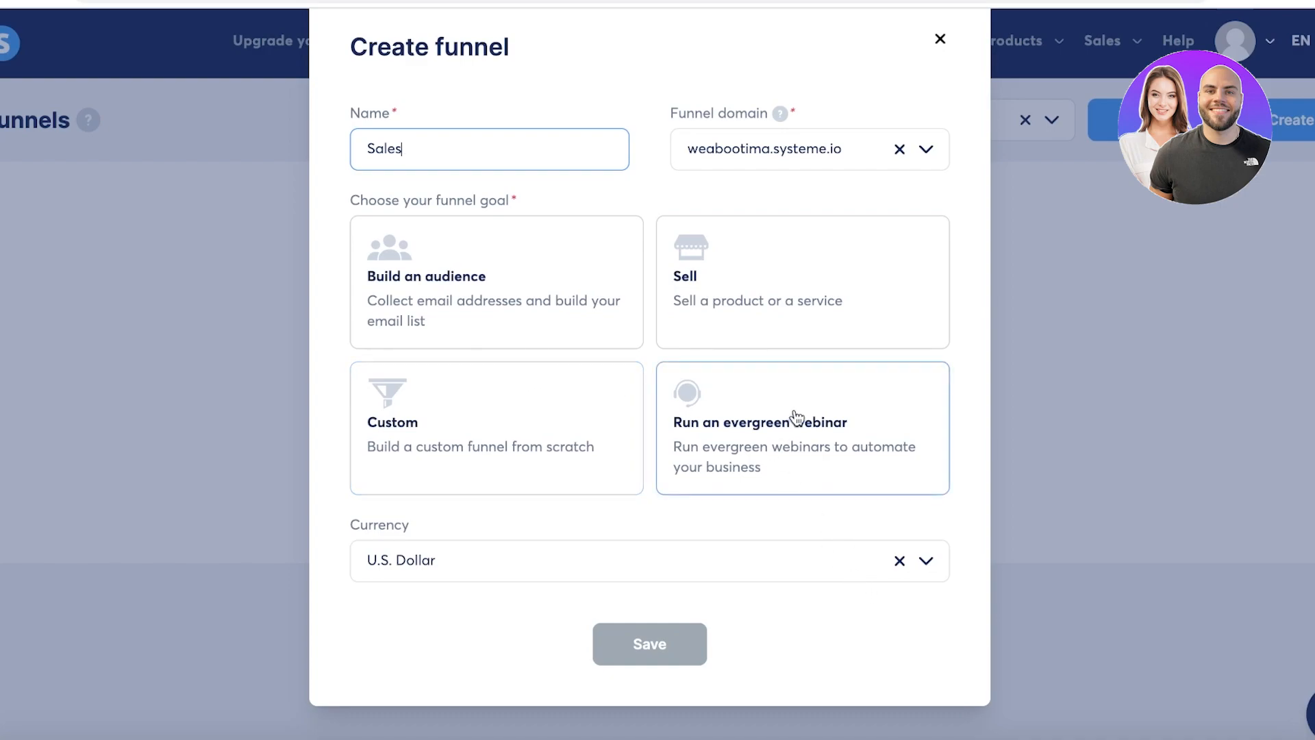
pyautogui.click(745, 306)
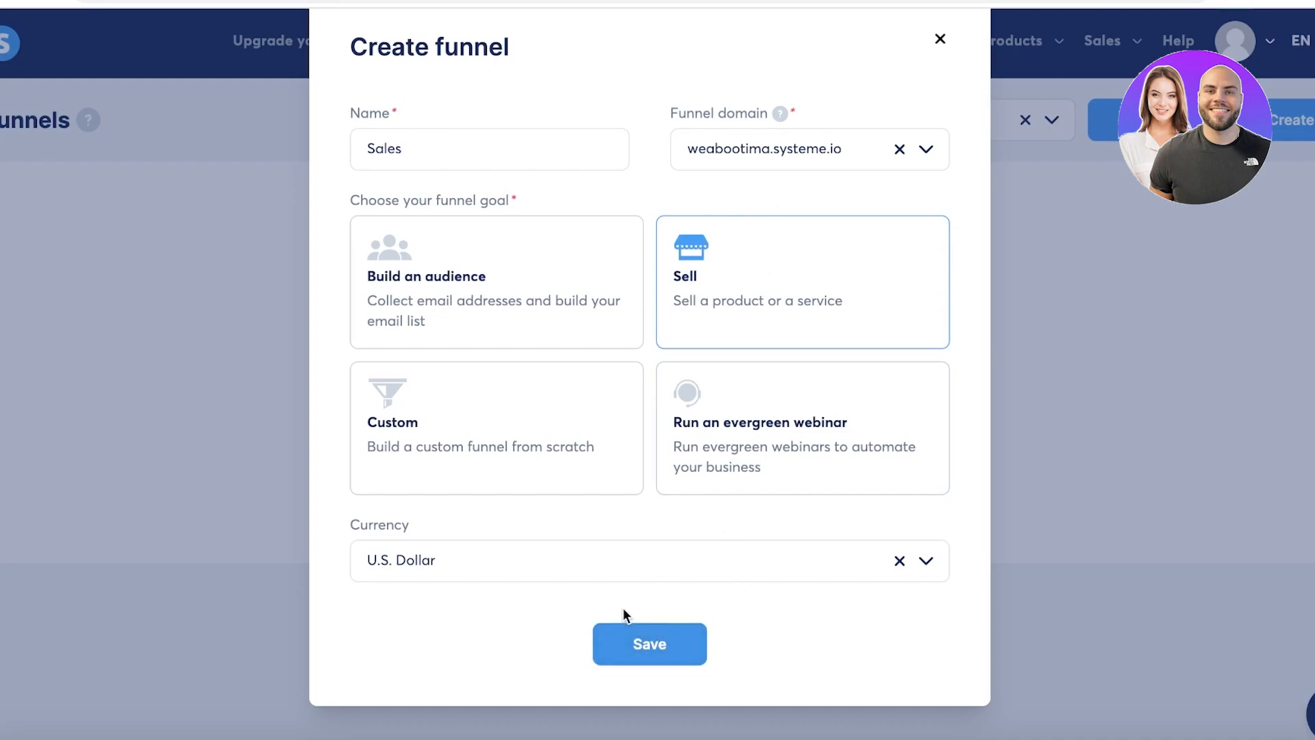
pyautogui.click(581, 560)
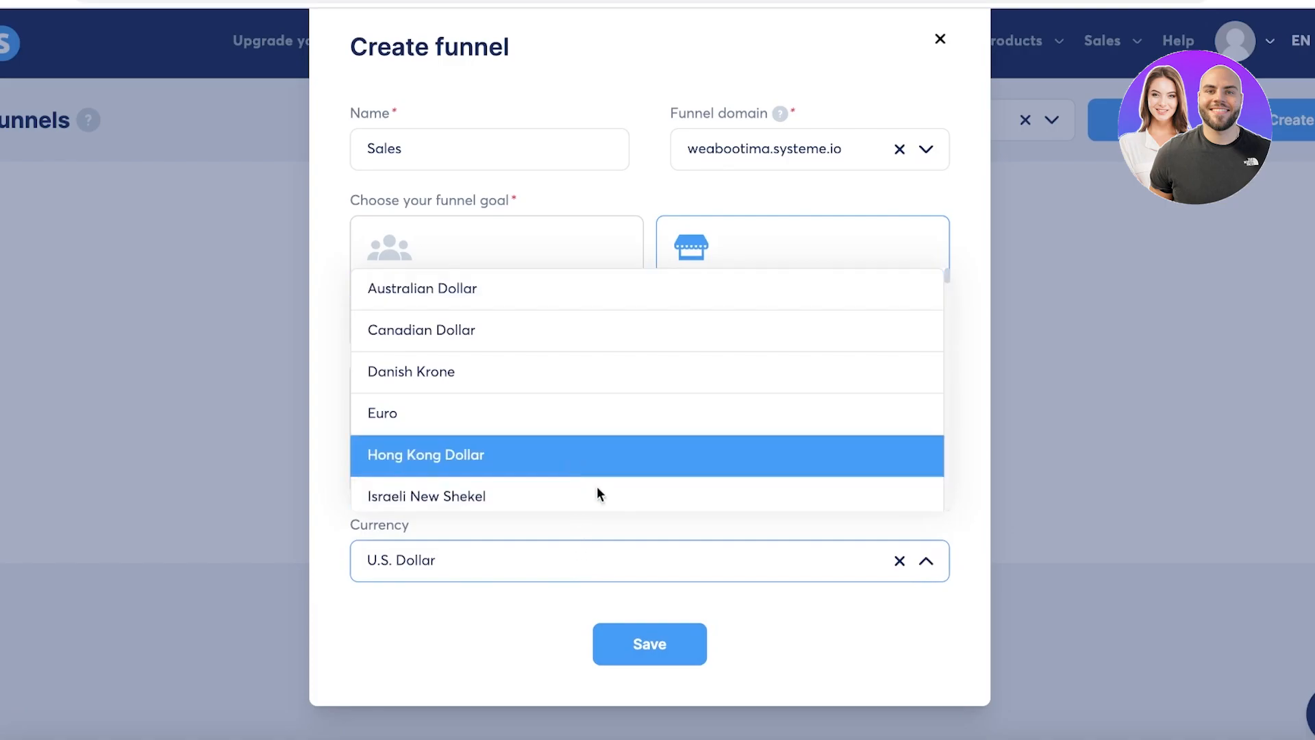
pyautogui.click(683, 654)
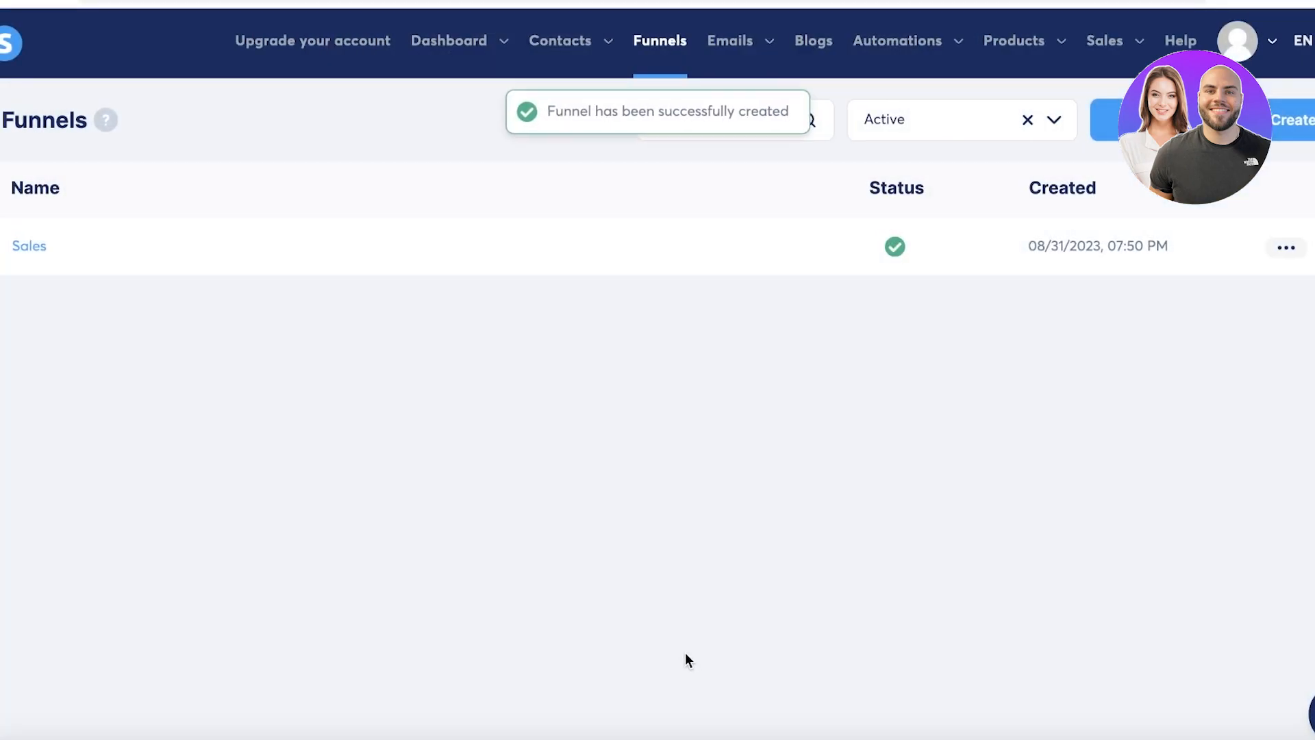
# Open the Sales funnel, preview it, and look through its Order Form and Thank You Page steps.
pyautogui.click(71, 247)
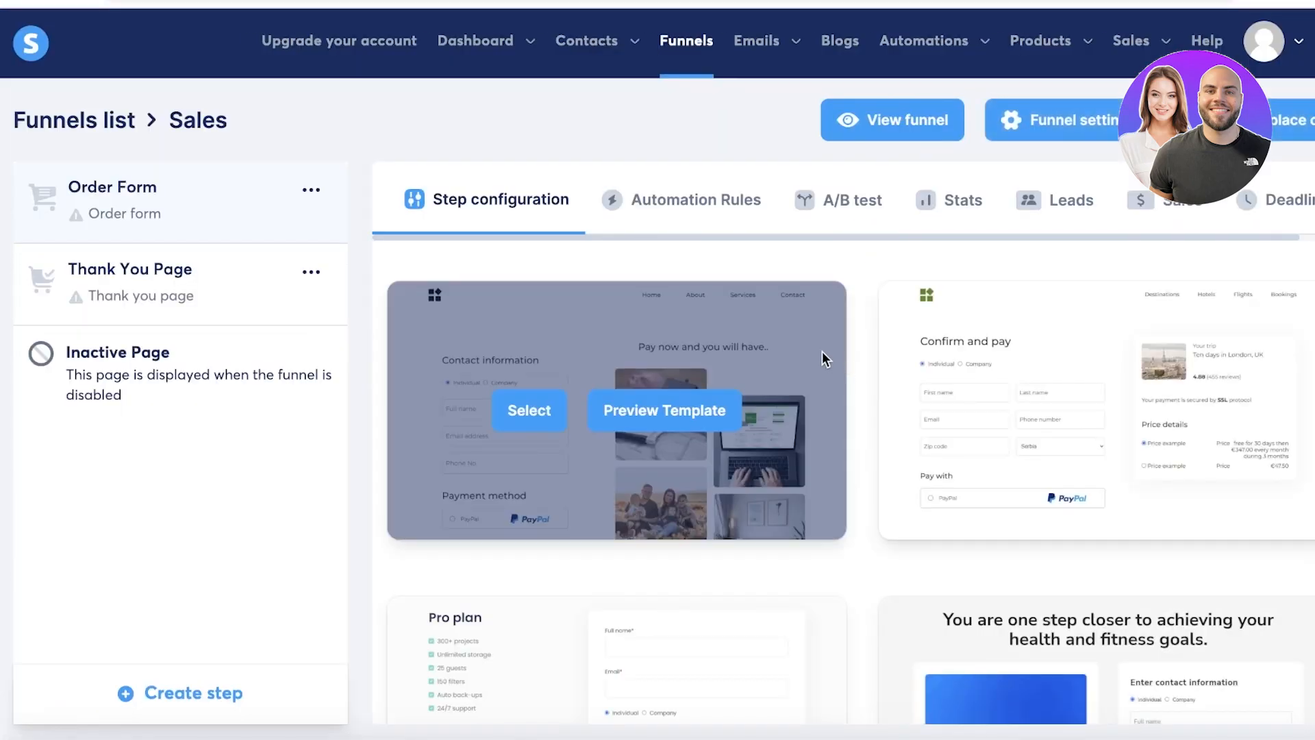
pyautogui.click(311, 191)
pyautogui.click(159, 138)
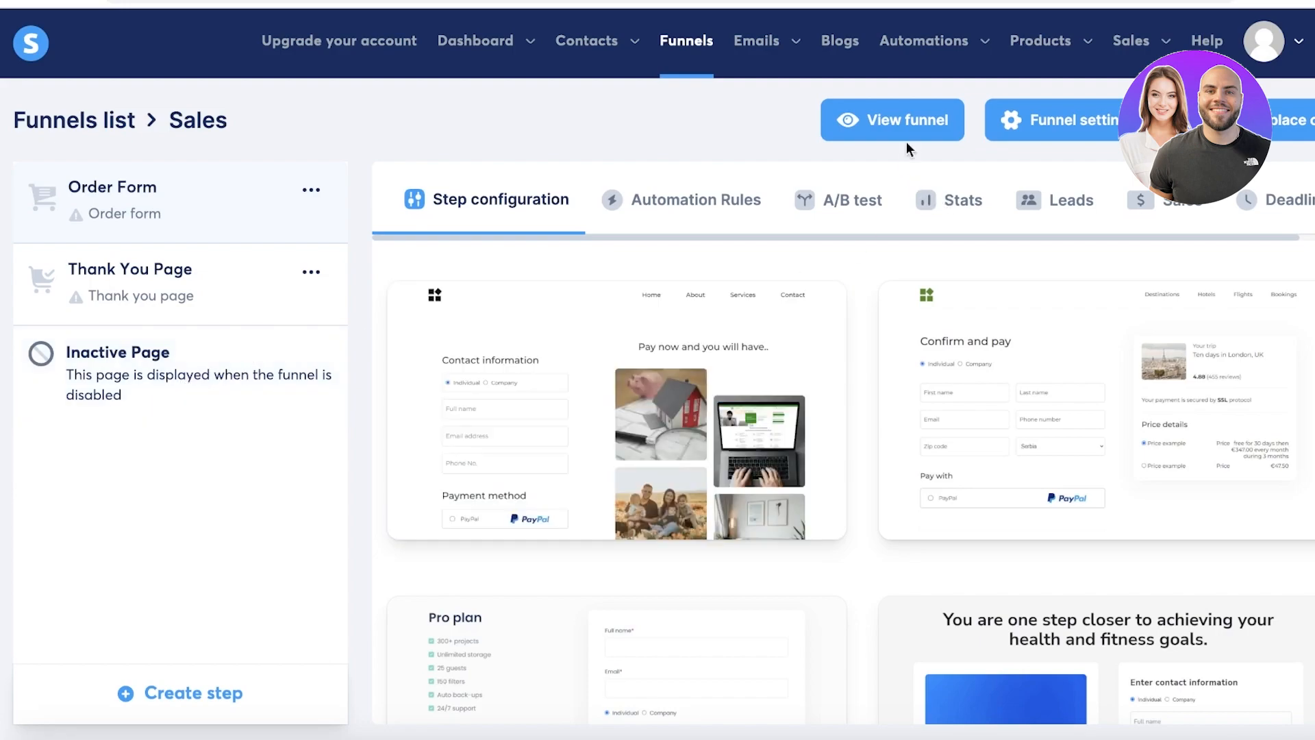
pyautogui.click(910, 136)
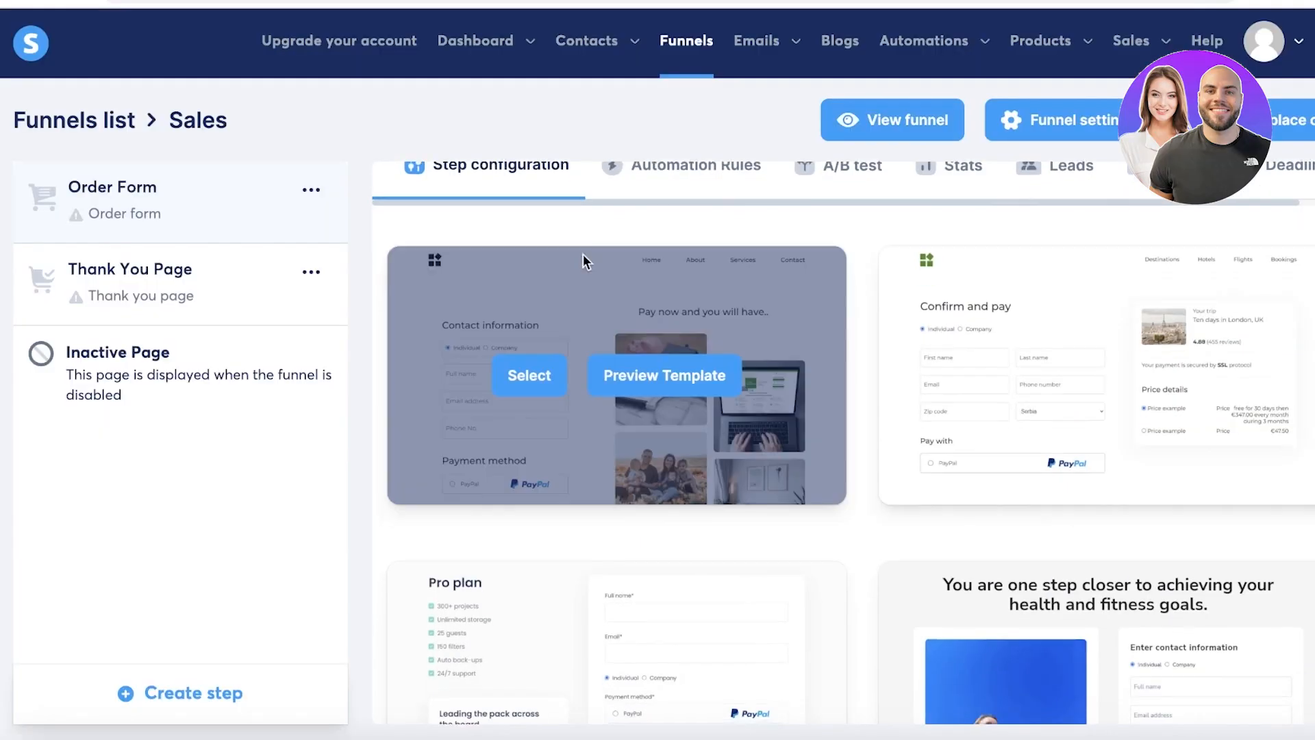
pyautogui.scroll(-9, 582, 254)
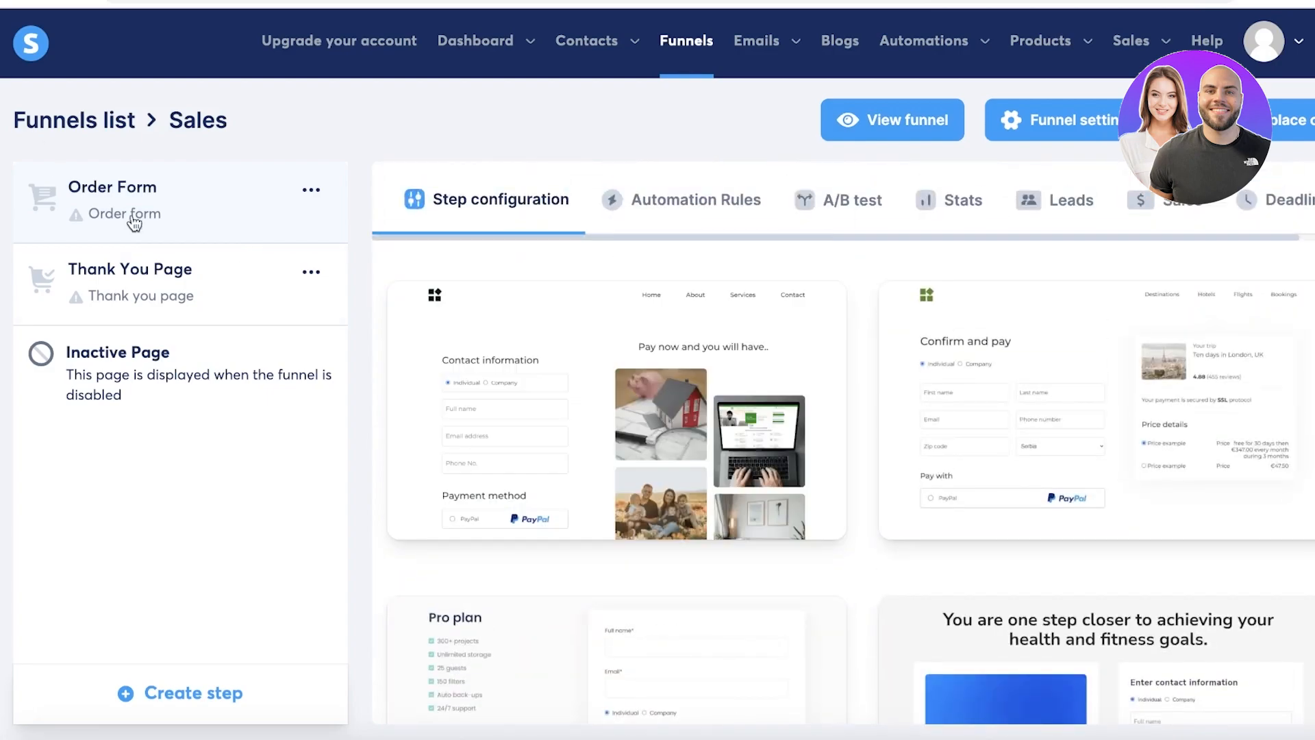
pyautogui.click(148, 313)
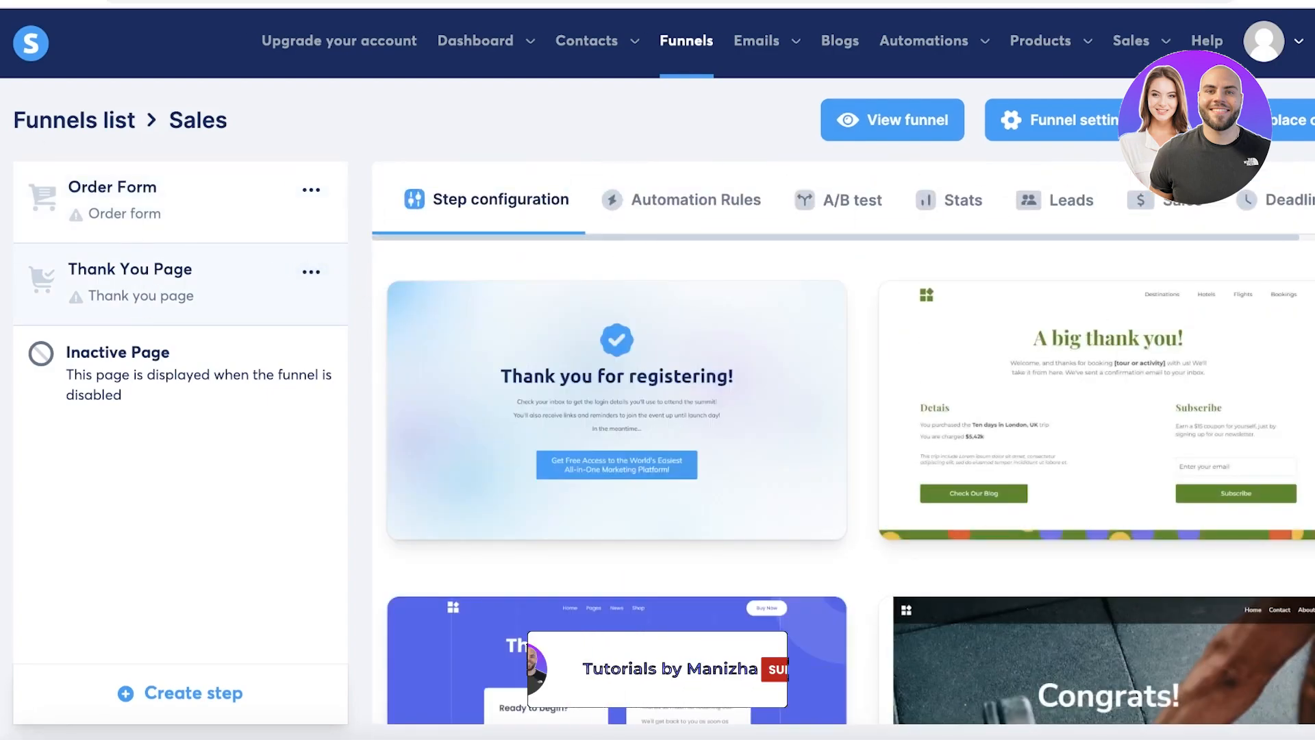
pyautogui.click(117, 219)
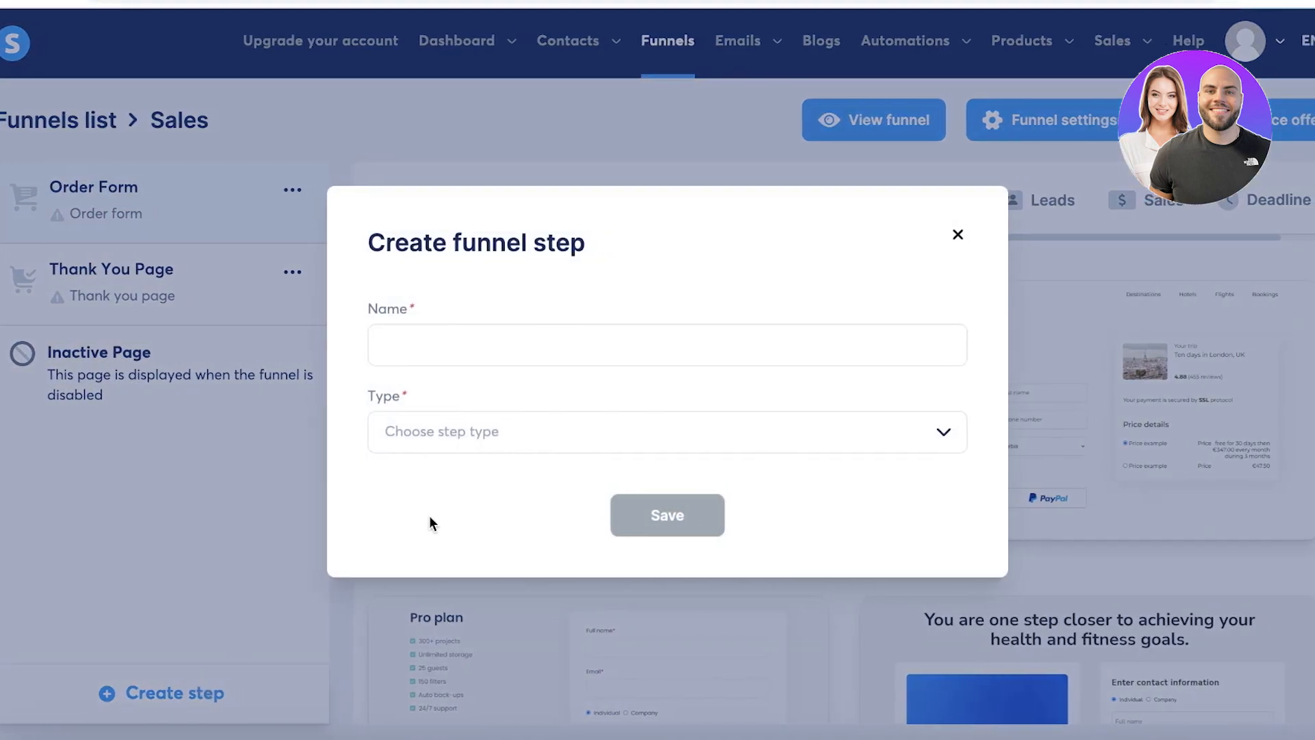
# Create an Upsell-type funnel step named 'Upsell Confirmation' and save it.
pyautogui.click(552, 344)
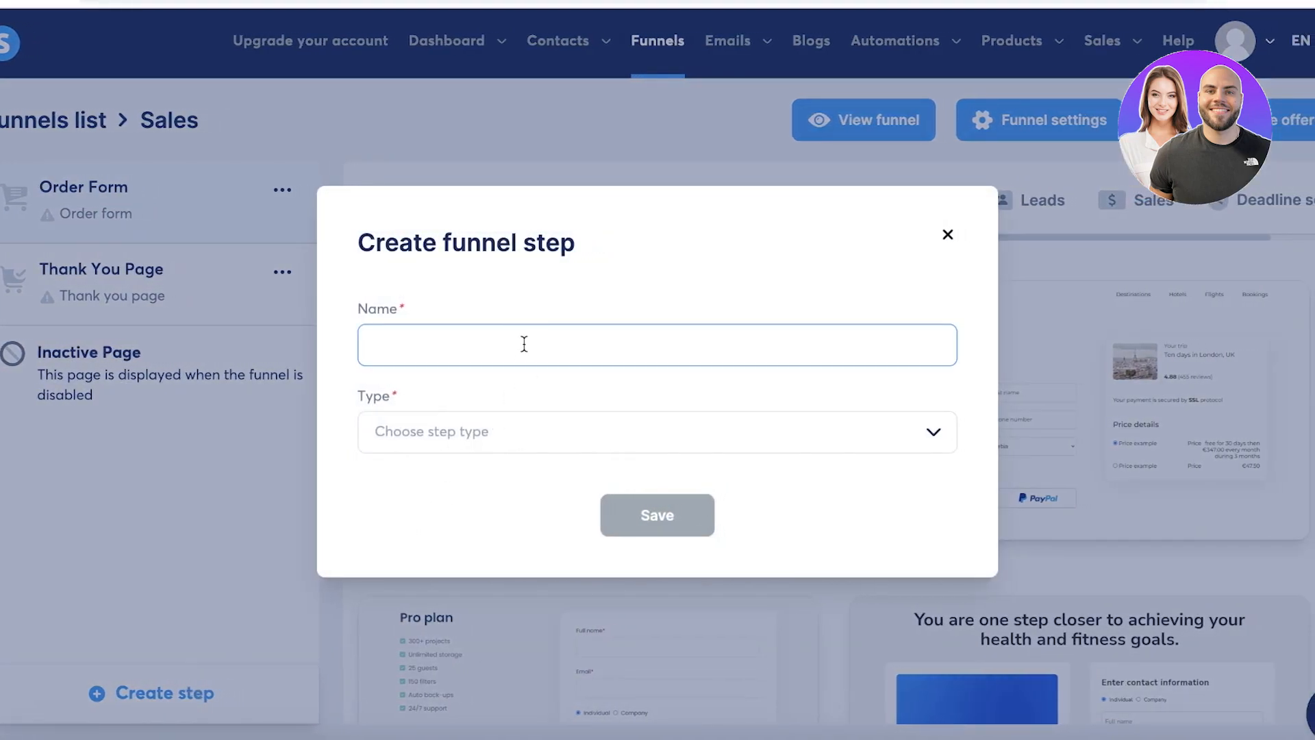
pyautogui.write('Billing Confirmation')
pyautogui.click(894, 433)
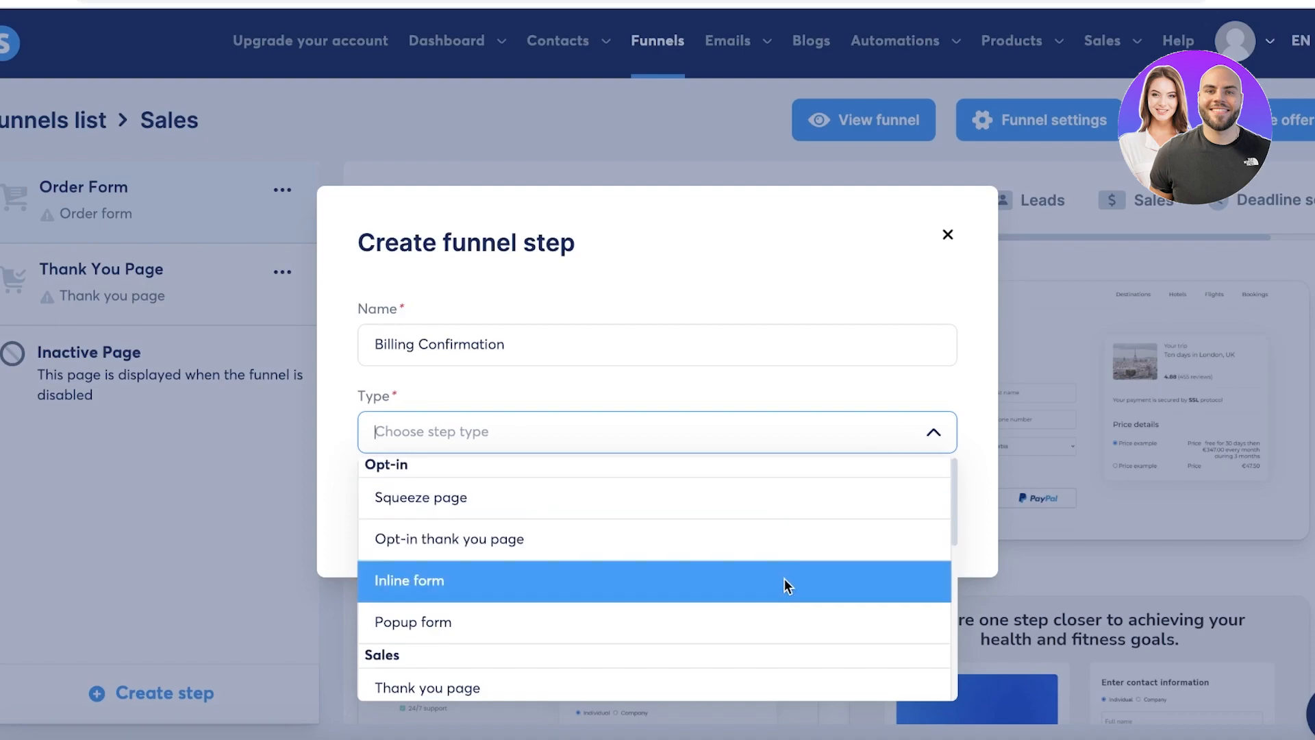
pyautogui.scroll(-3, 799, 626)
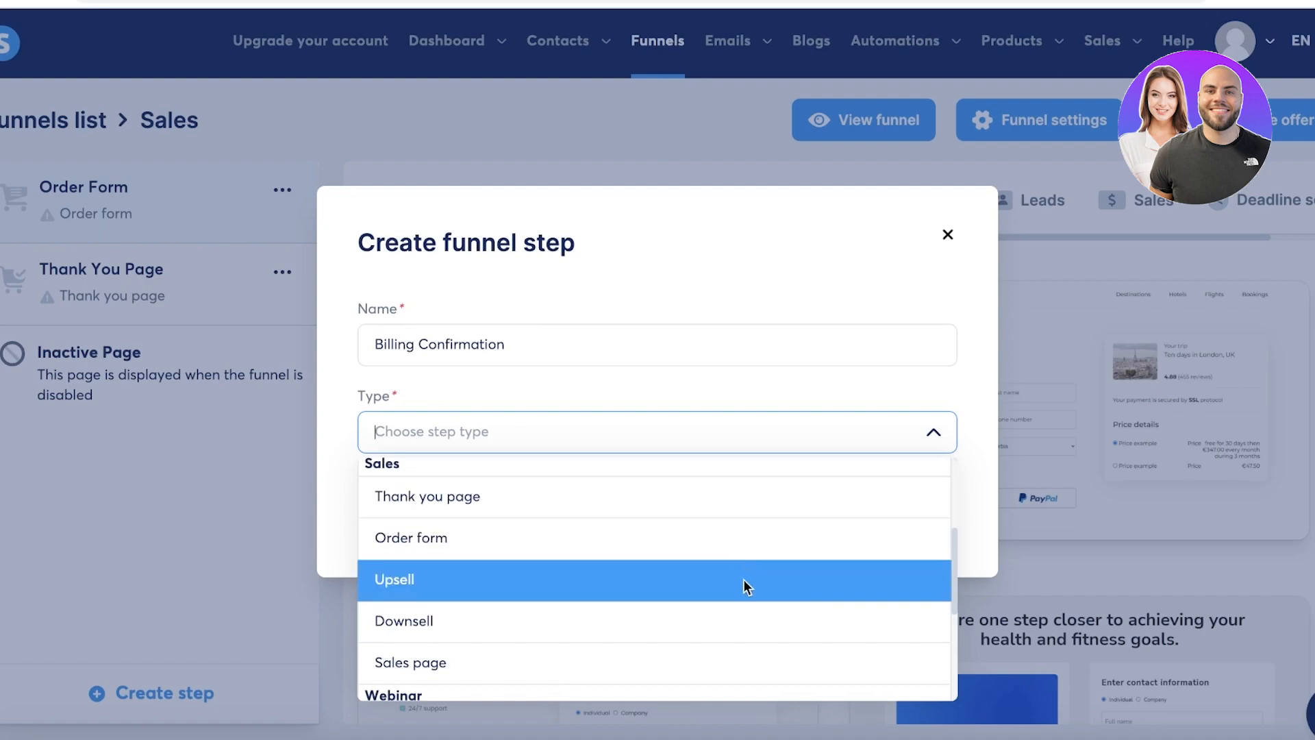
pyautogui.scroll(-2, 741, 650)
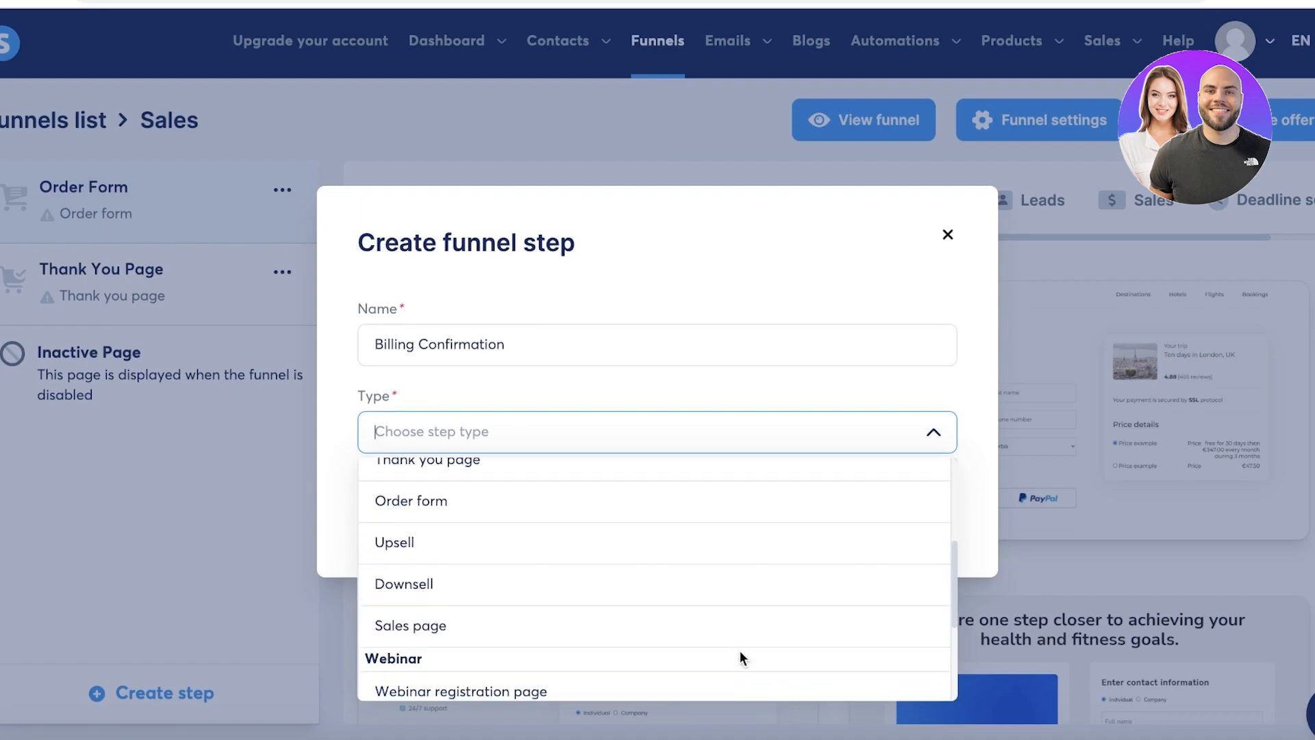
pyautogui.scroll(-3, 662, 638)
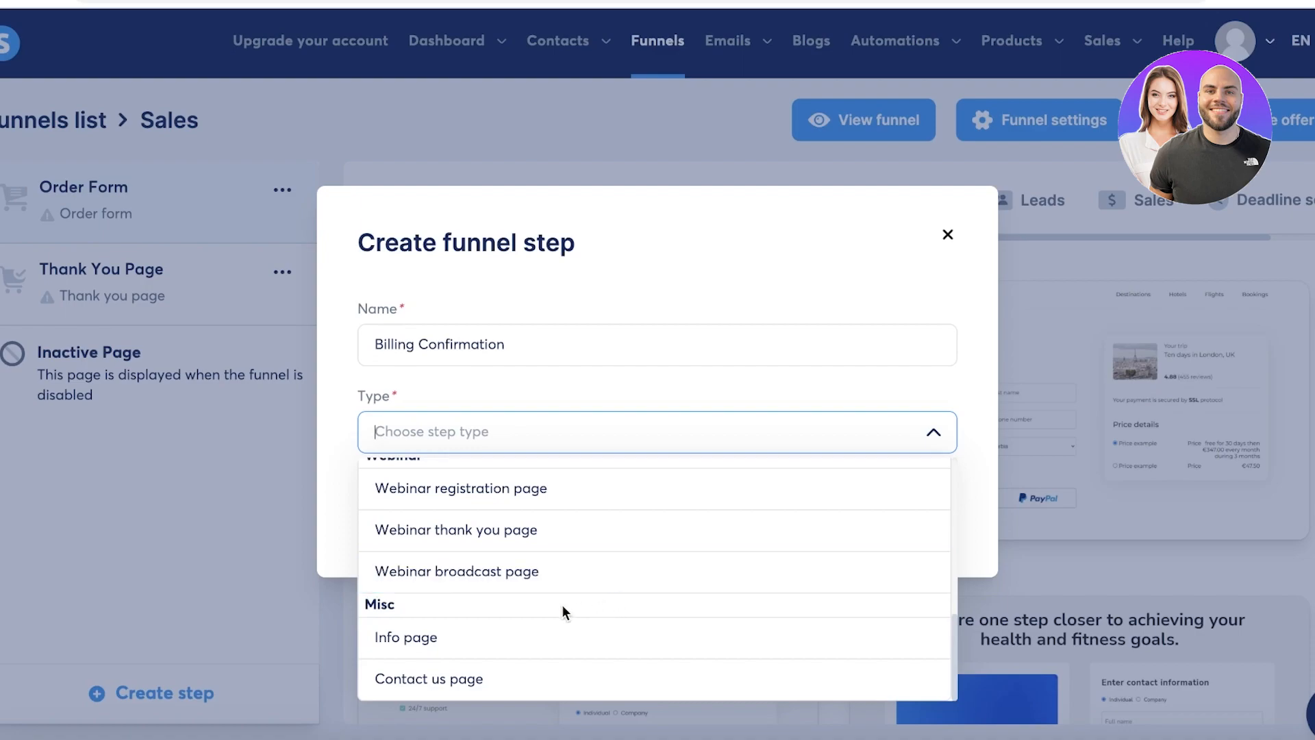
pyautogui.scroll(6, 540, 595)
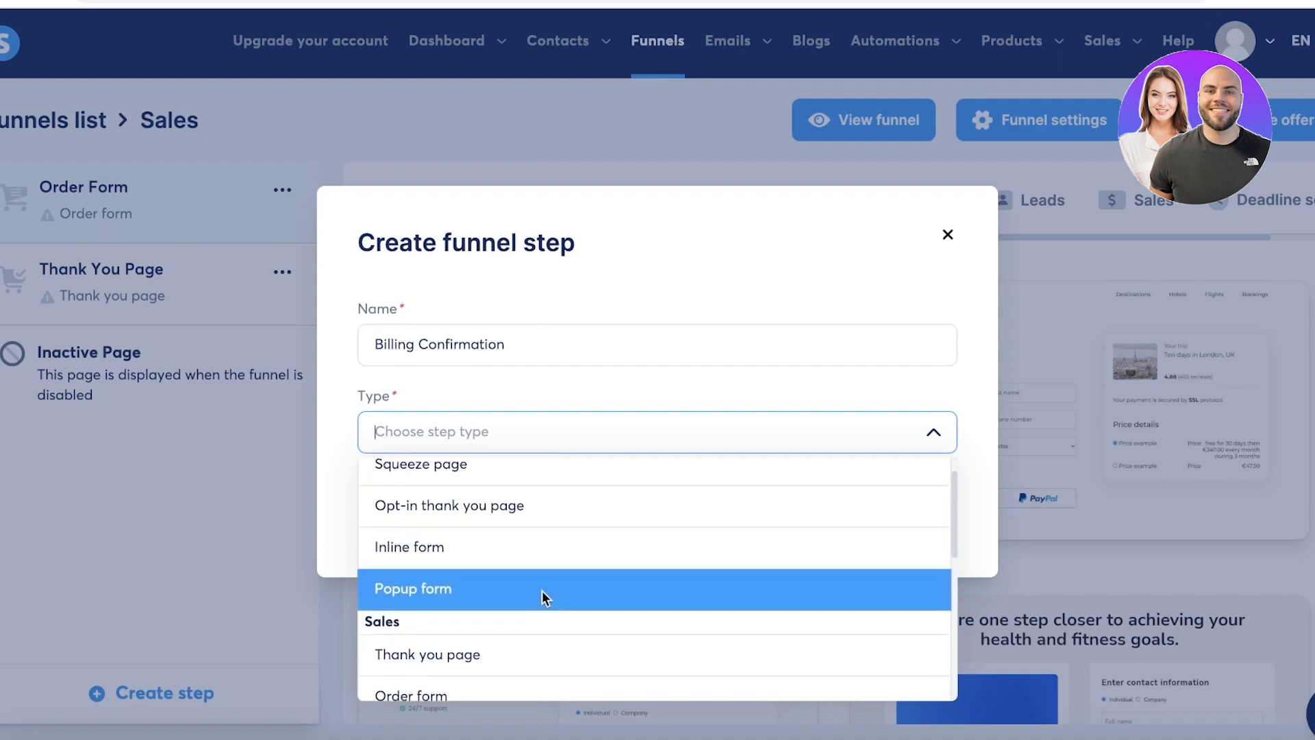
pyautogui.scroll(-2, 525, 592)
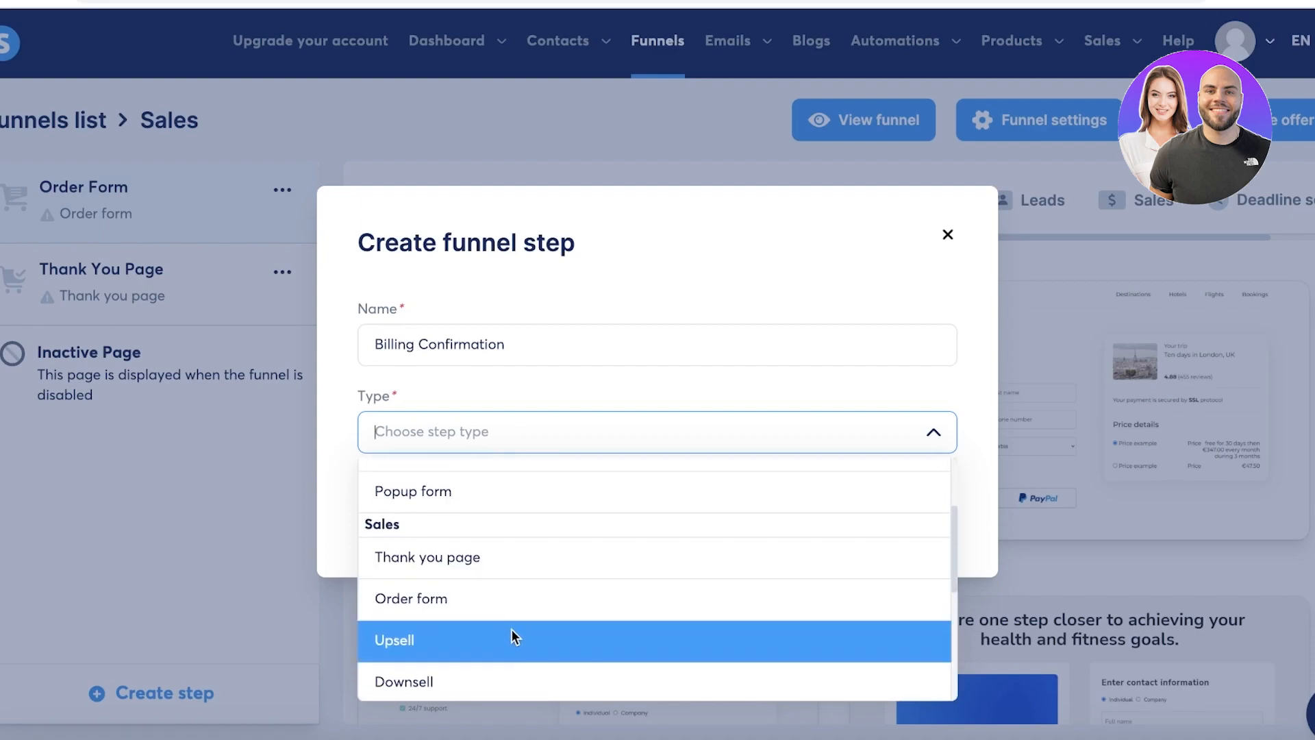
pyautogui.click(512, 629)
pyautogui.tripleClick(465, 345)
pyautogui.write('Upsell Confirmation')
pyautogui.click(618, 512)
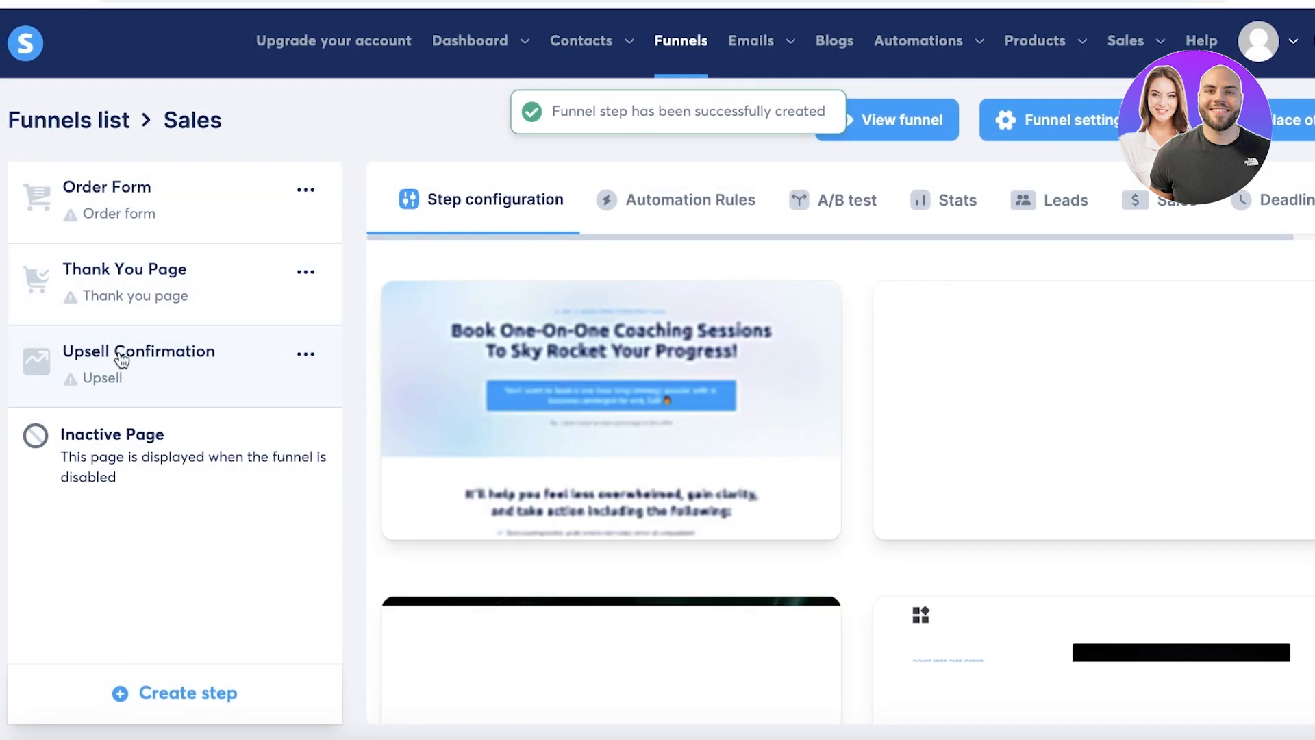
# Move Upsell Confirmation above Thank You Page and show the Order Form step's templates.
pyautogui.moveTo(129, 354); pyautogui.dragTo(164, 371)
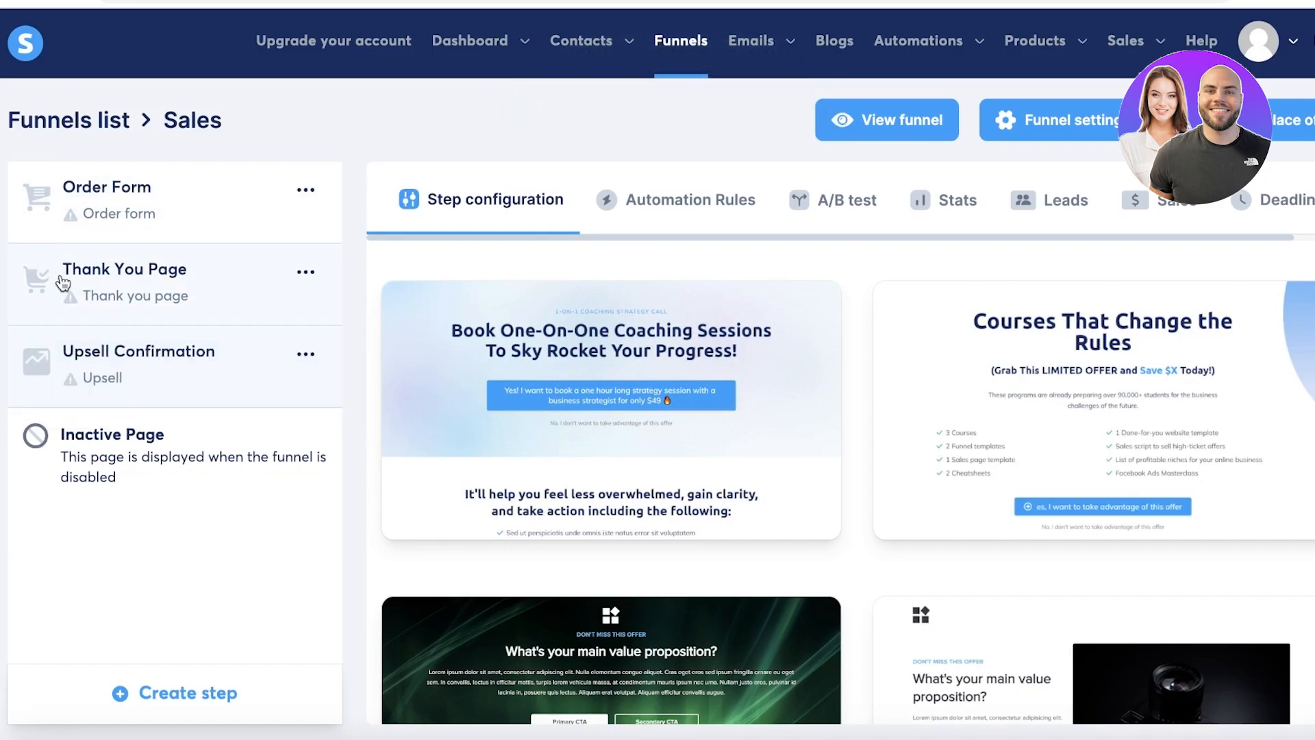
pyautogui.moveTo(73, 363); pyautogui.dragTo(98, 277)
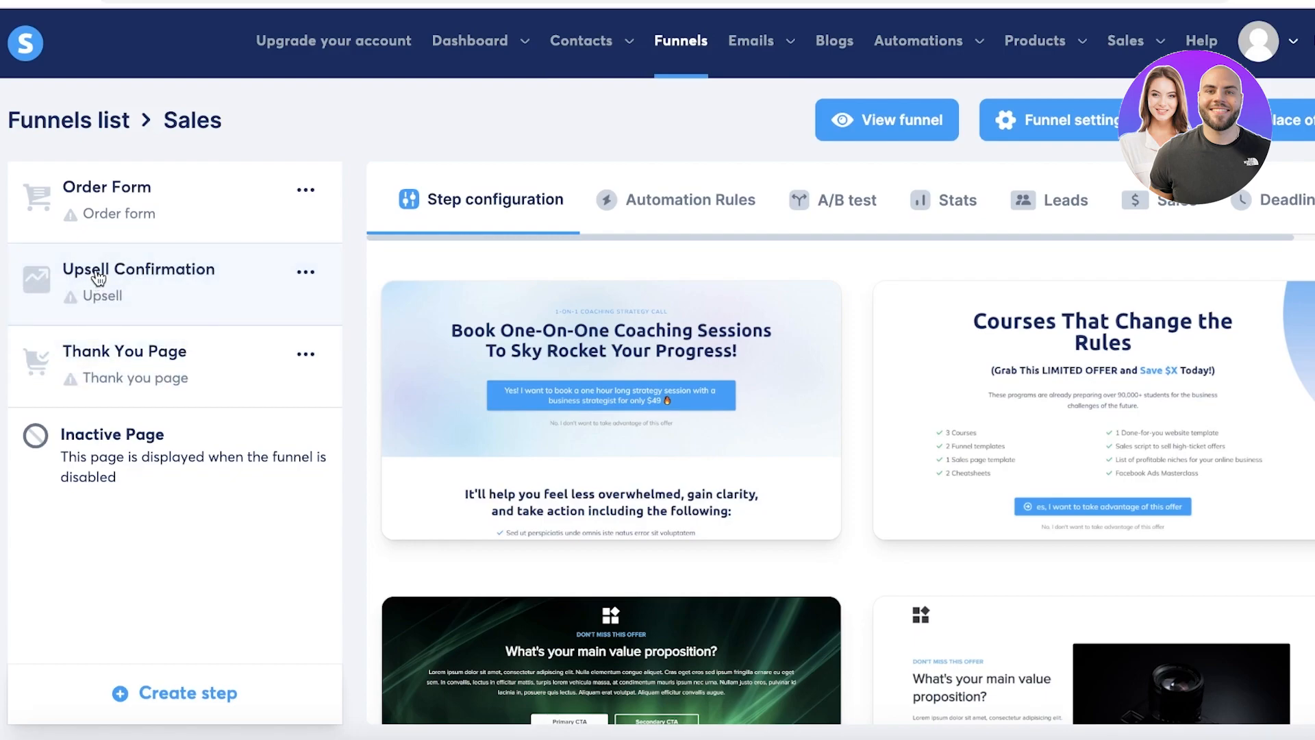
pyautogui.click(113, 219)
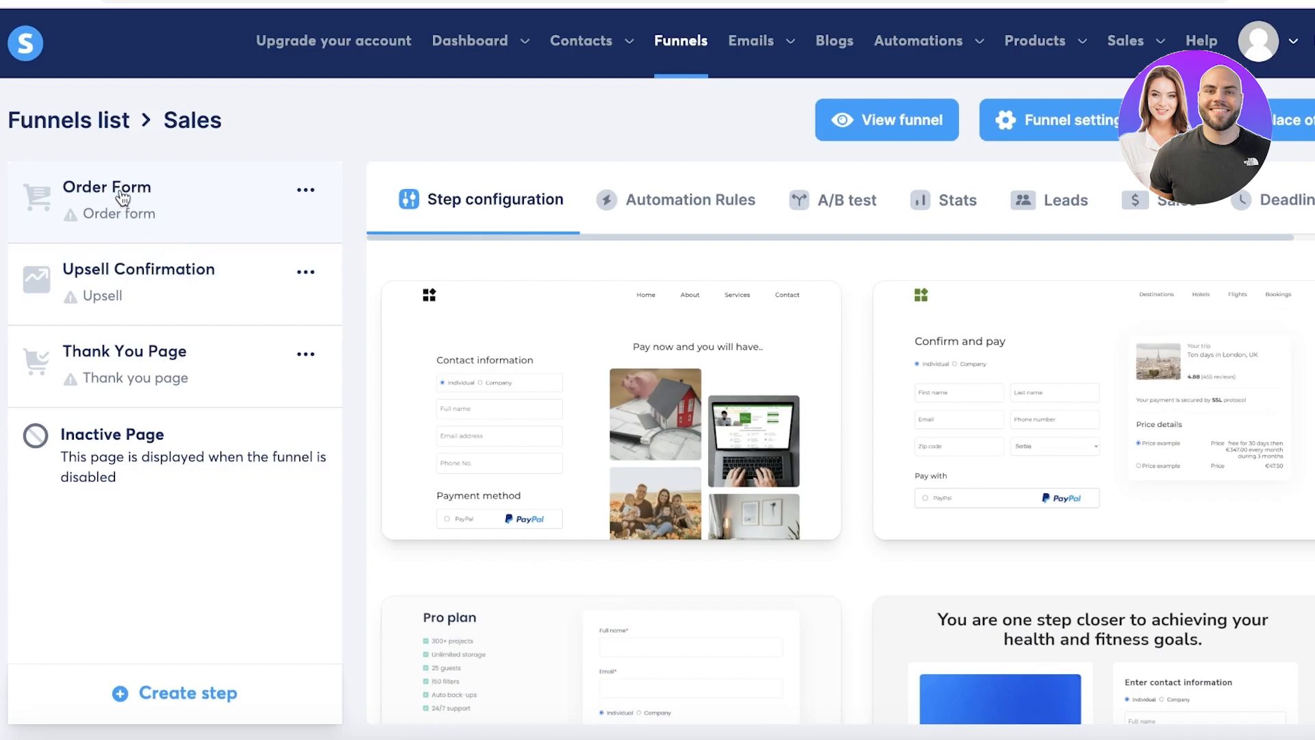
# Apply the first checkout template (contact info, payment method, photo collage) to the Order Form step.
pyautogui.scroll(-3, 955, 386)
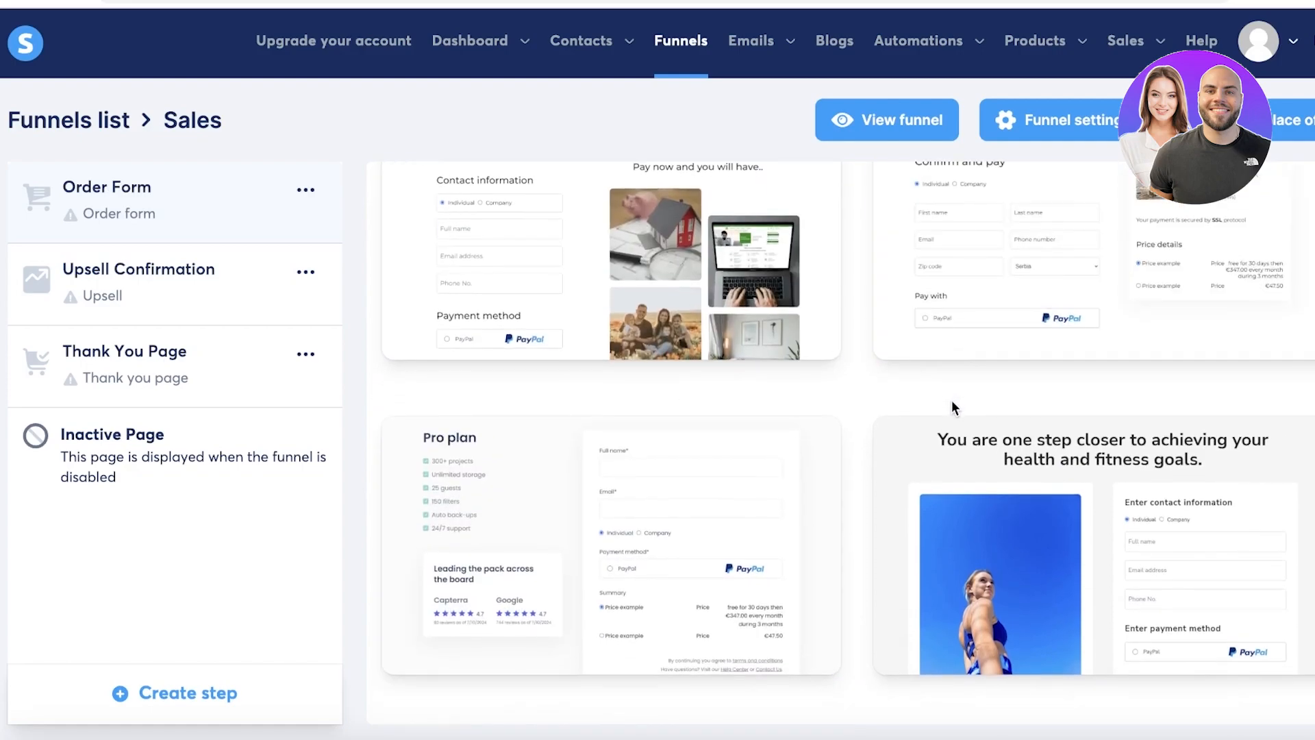
pyautogui.scroll(-3, 953, 397)
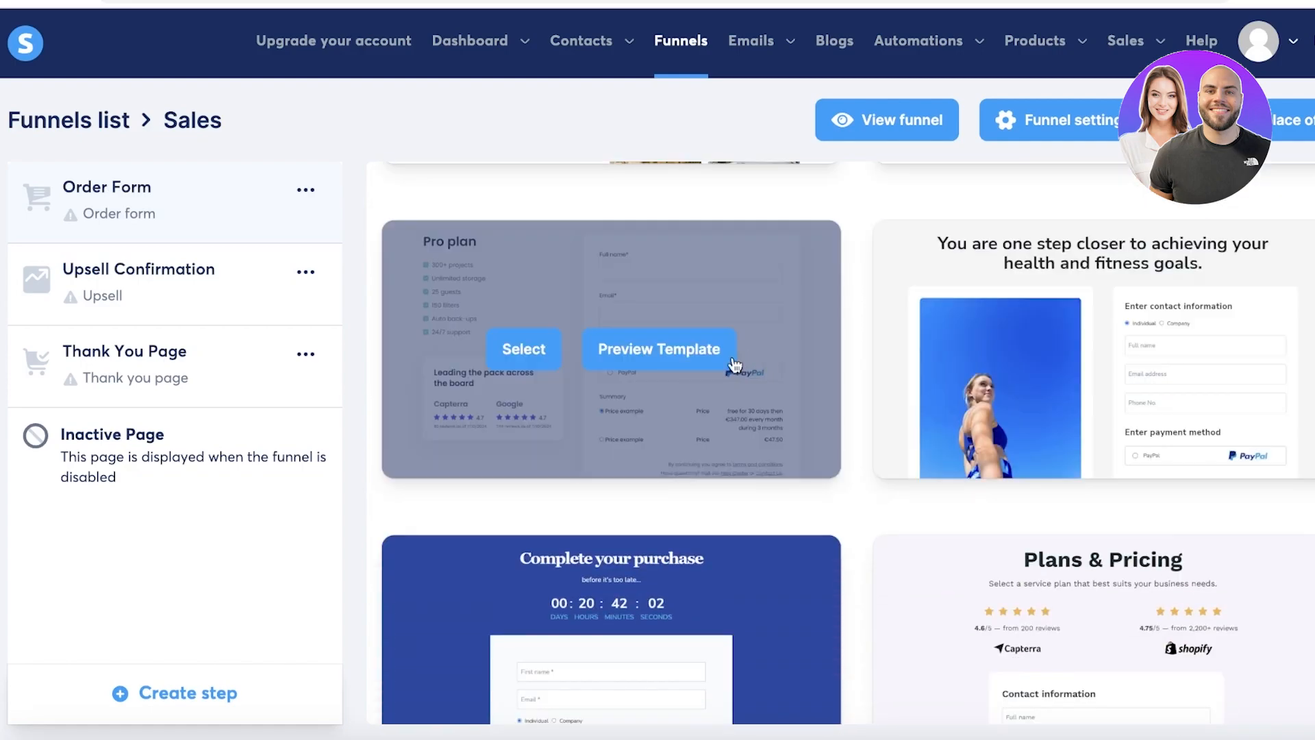
pyautogui.scroll(6, 739, 362)
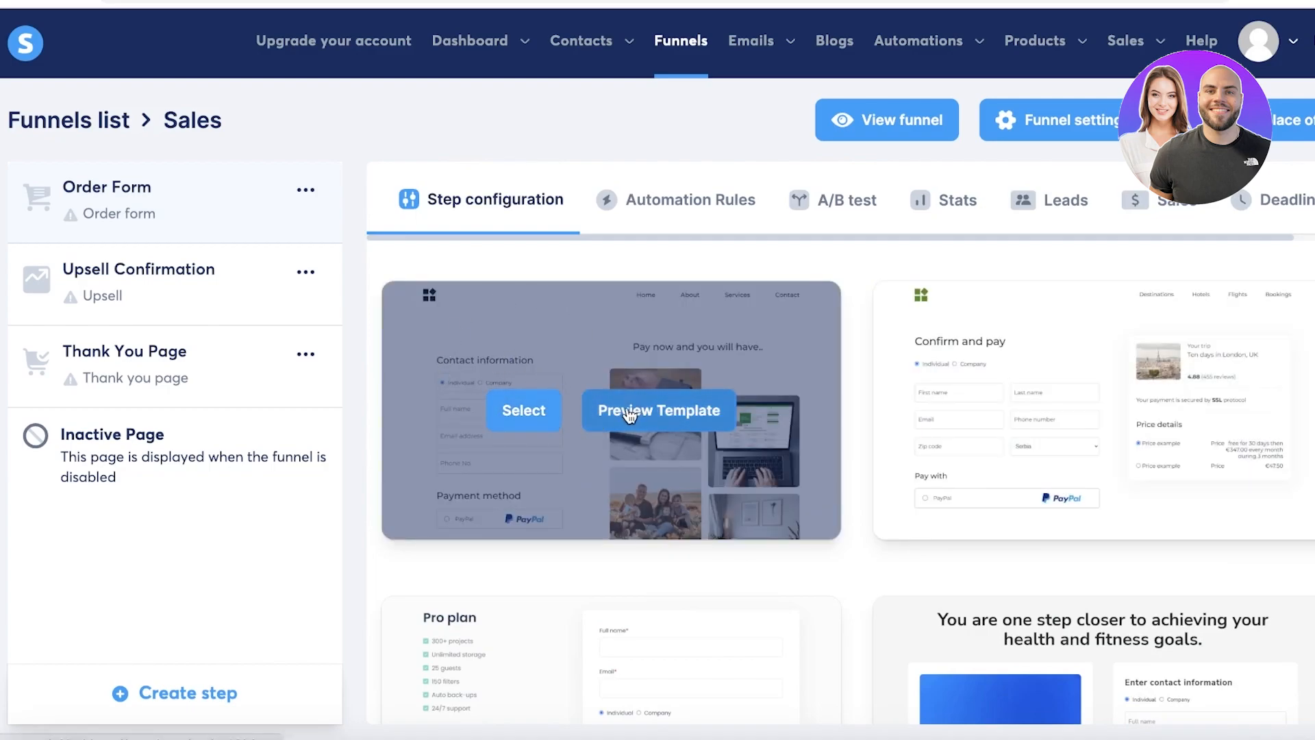
pyautogui.click(541, 410)
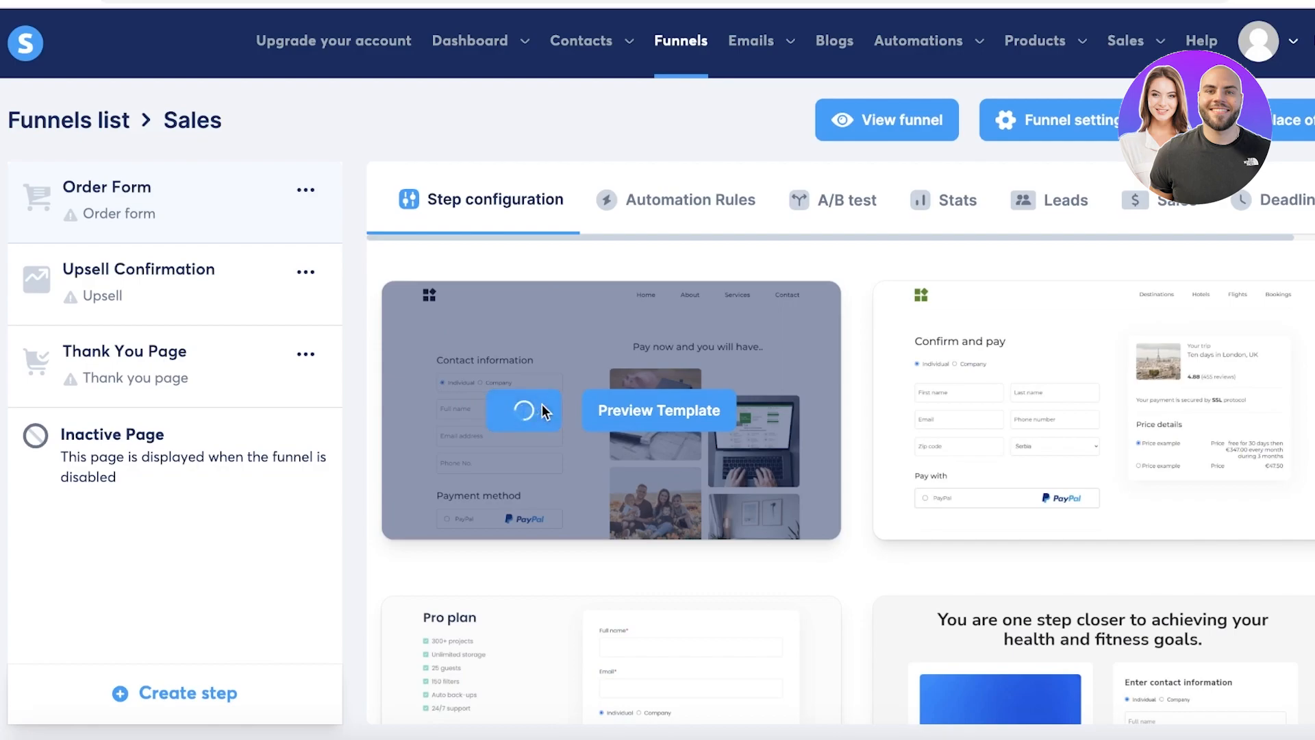
pyautogui.scroll(-1, 548, 405)
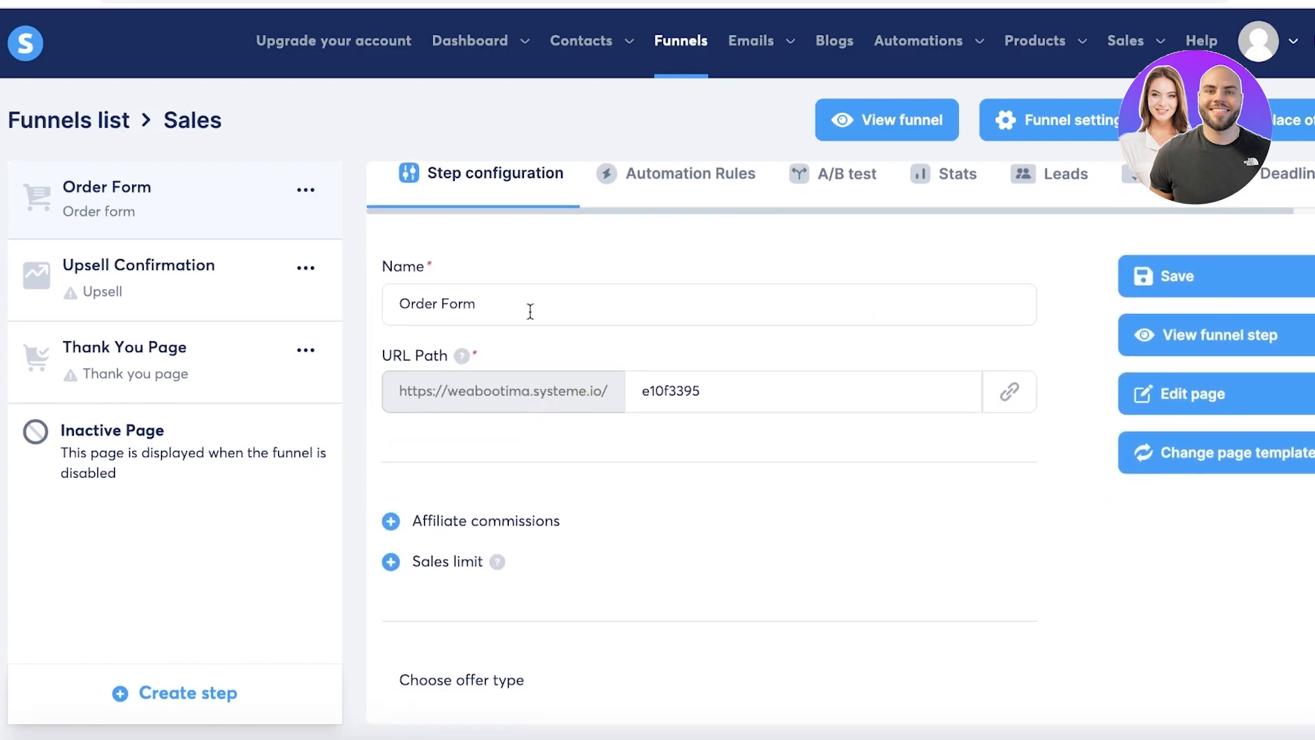
pyautogui.scroll(-3, 616, 480)
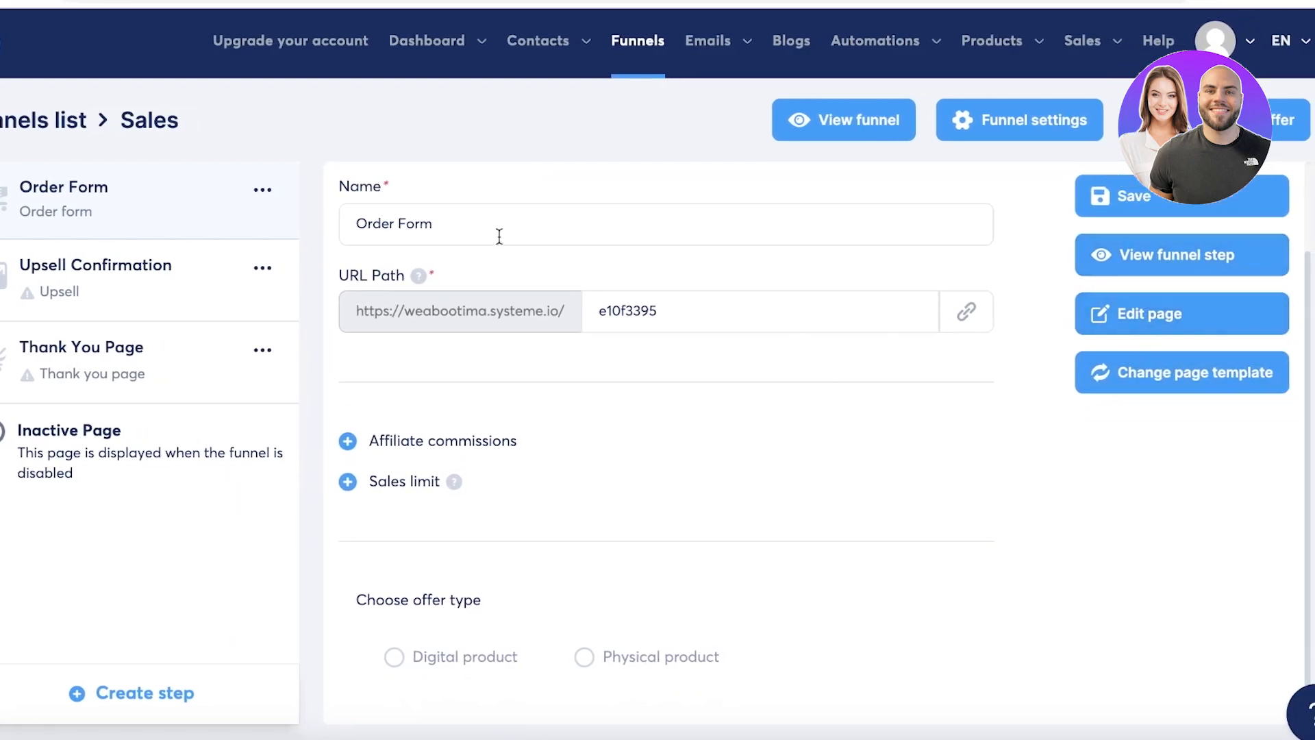
# Open the order form page in the editor and locate the Tax number field.
pyautogui.click(1126, 319)
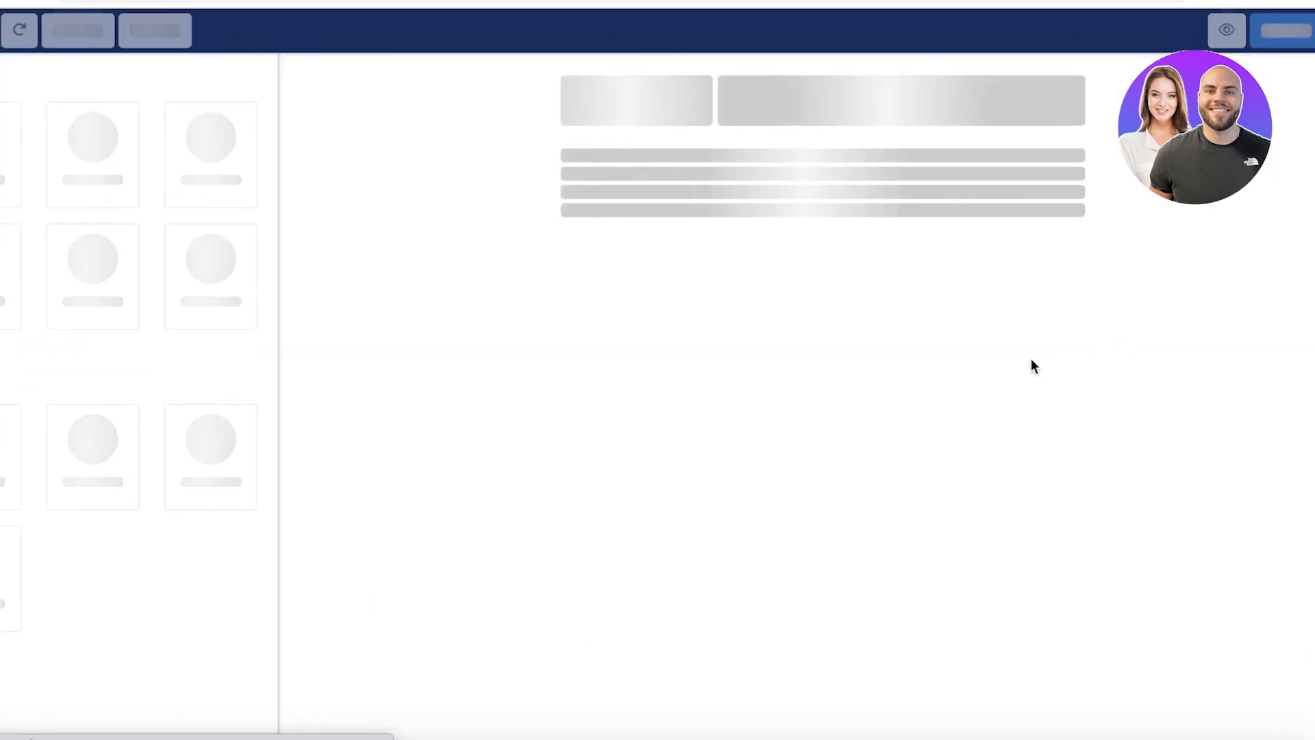
pyautogui.scroll(-2, 570, 373)
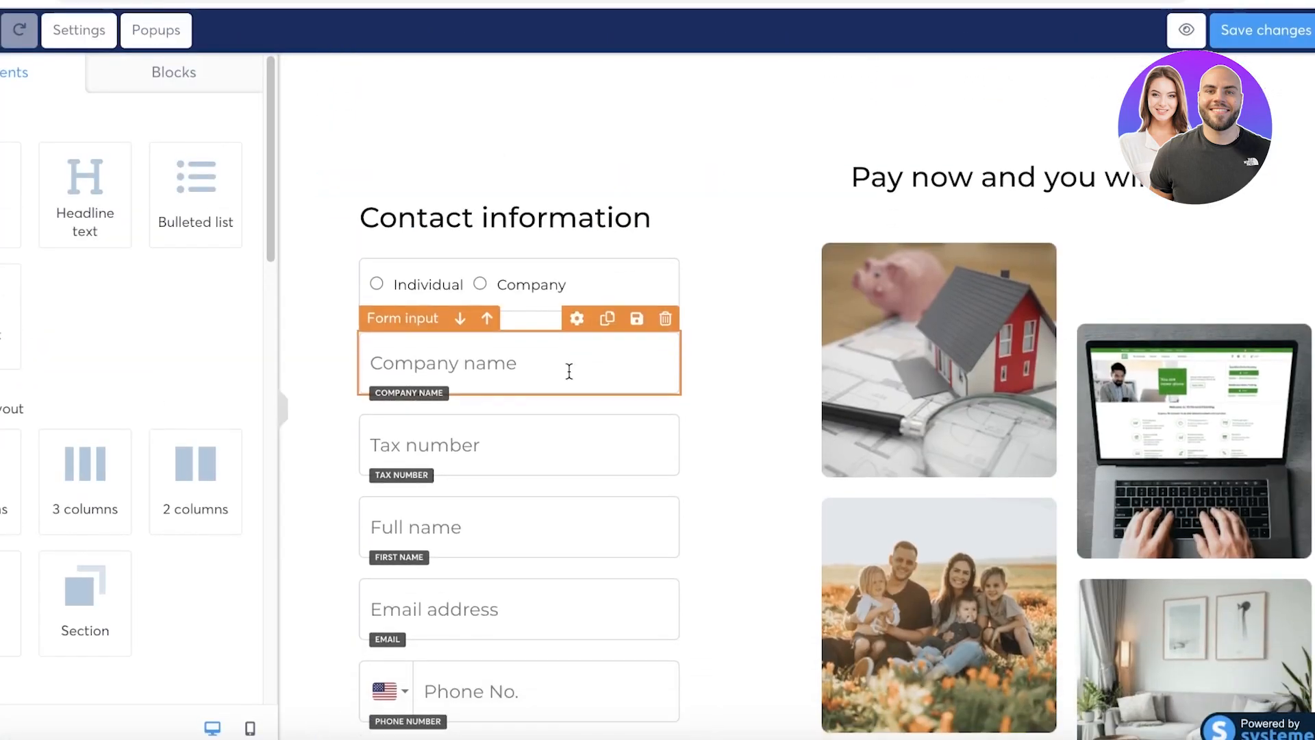
pyautogui.scroll(-1, 856, 339)
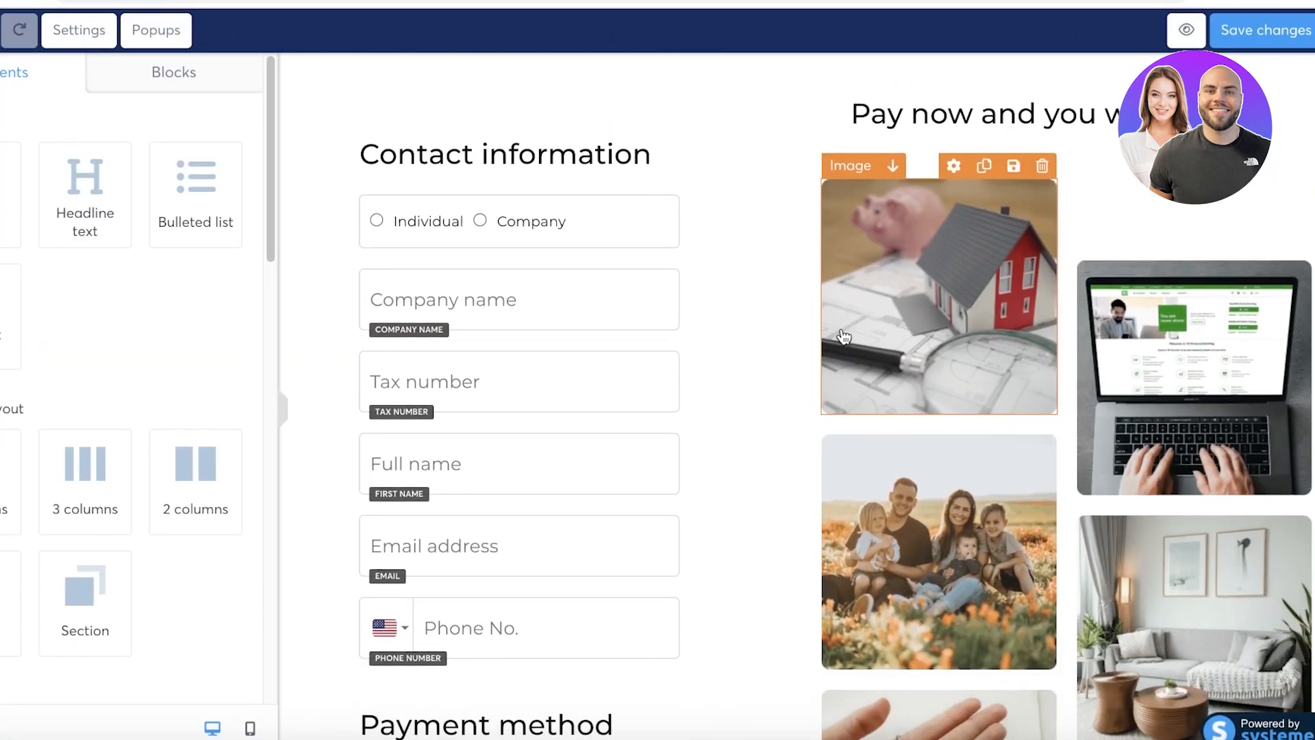
pyautogui.scroll(-6, 844, 337)
pyautogui.scroll(3, 654, 285)
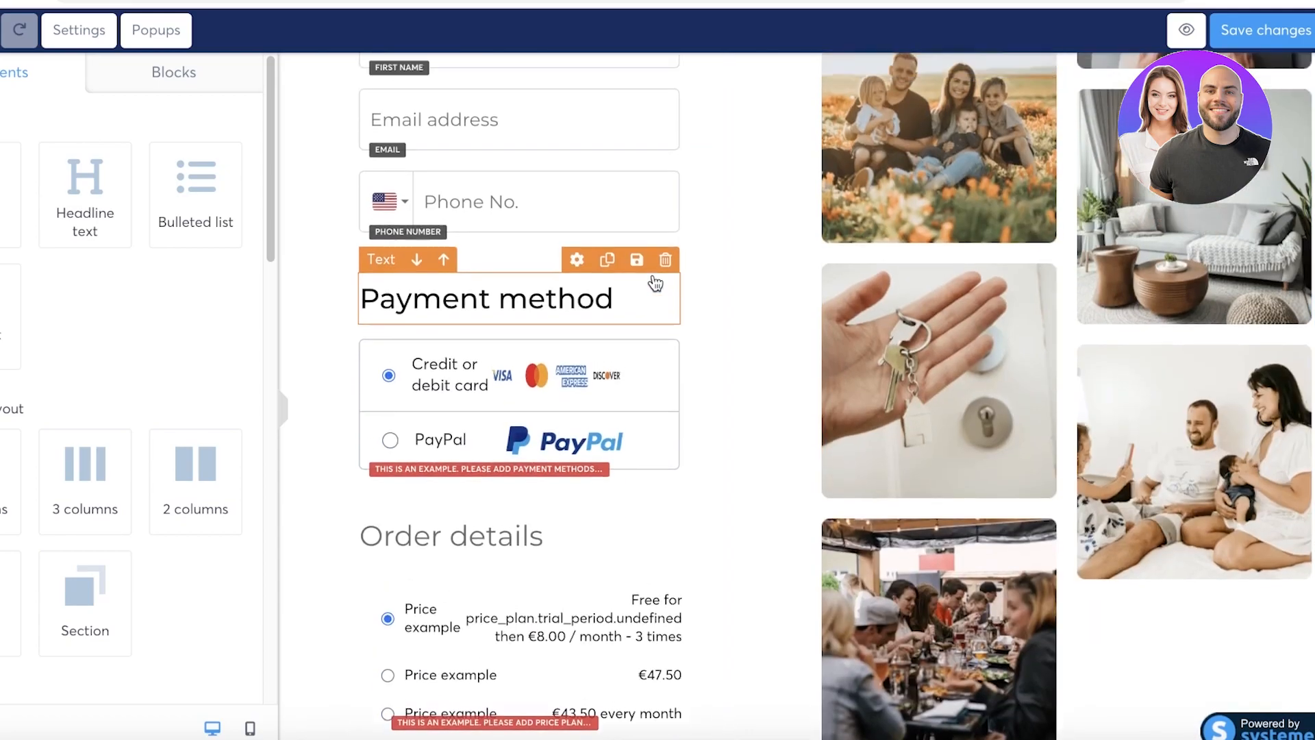
pyautogui.scroll(3, 666, 254)
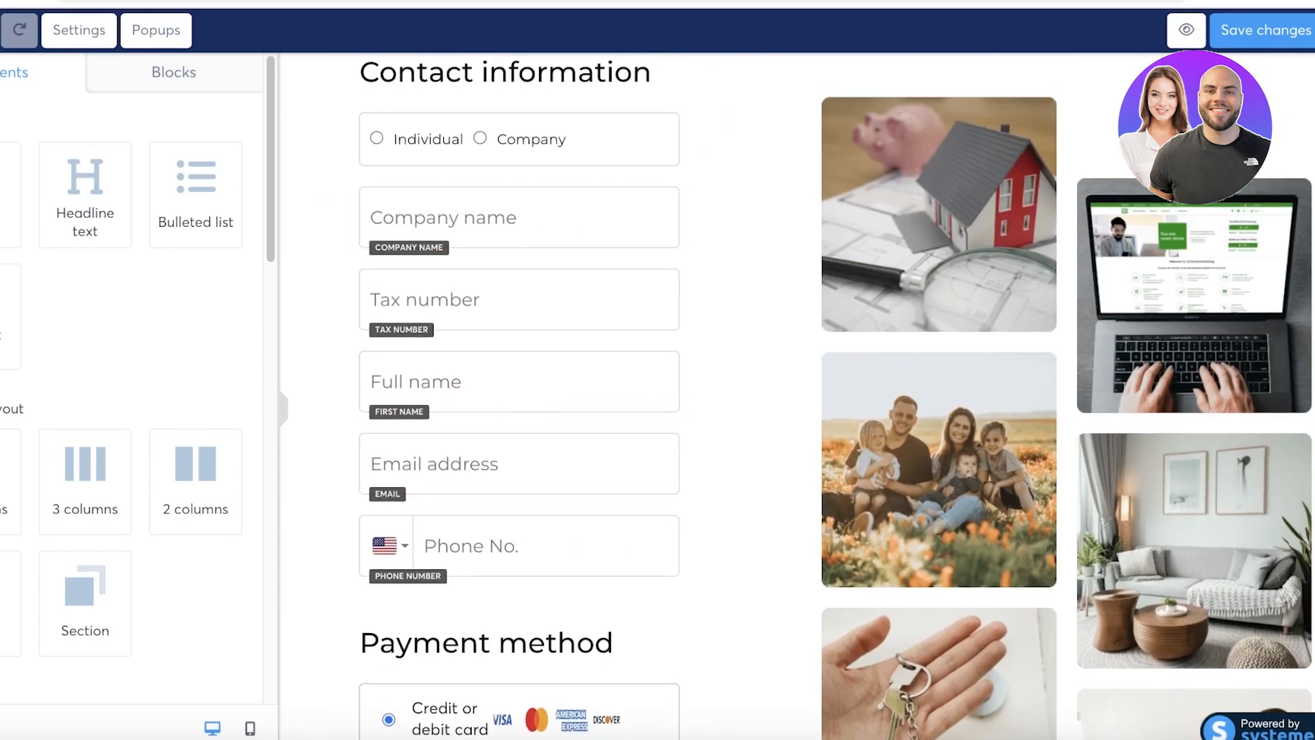
pyautogui.click(594, 289)
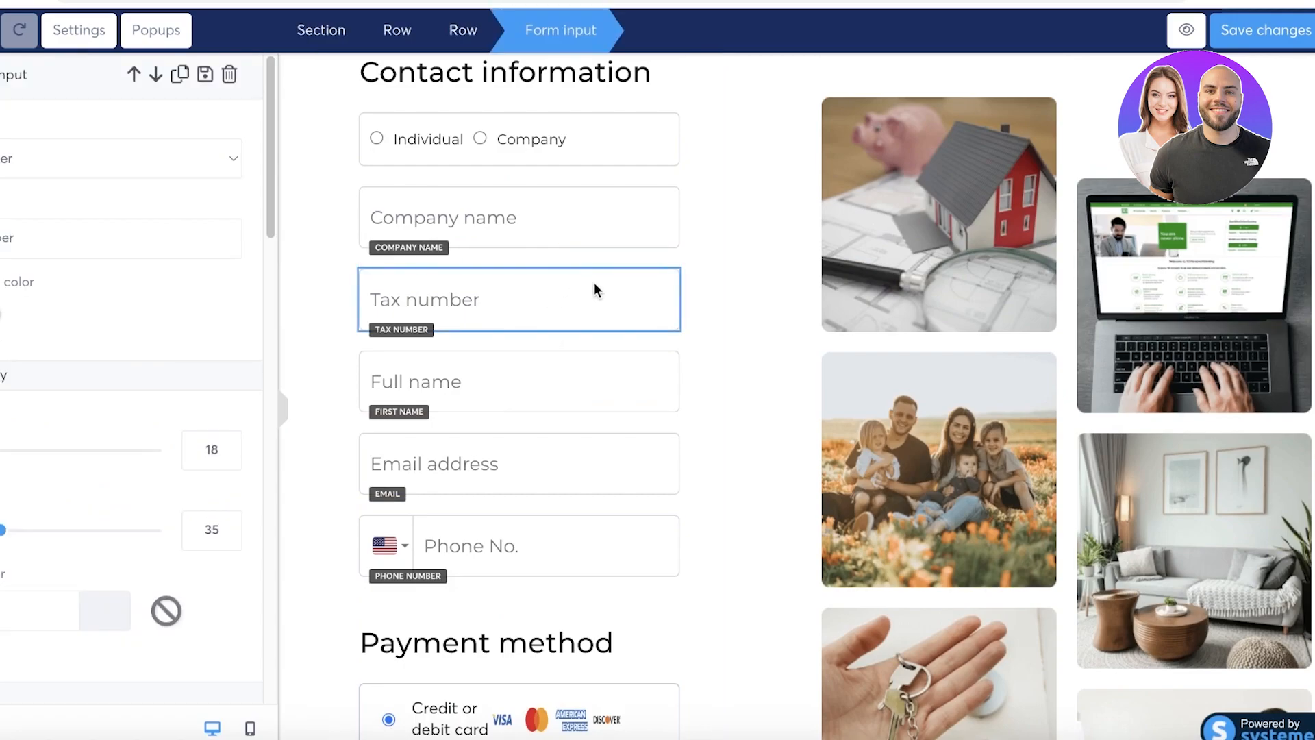
pyautogui.press('Escape')
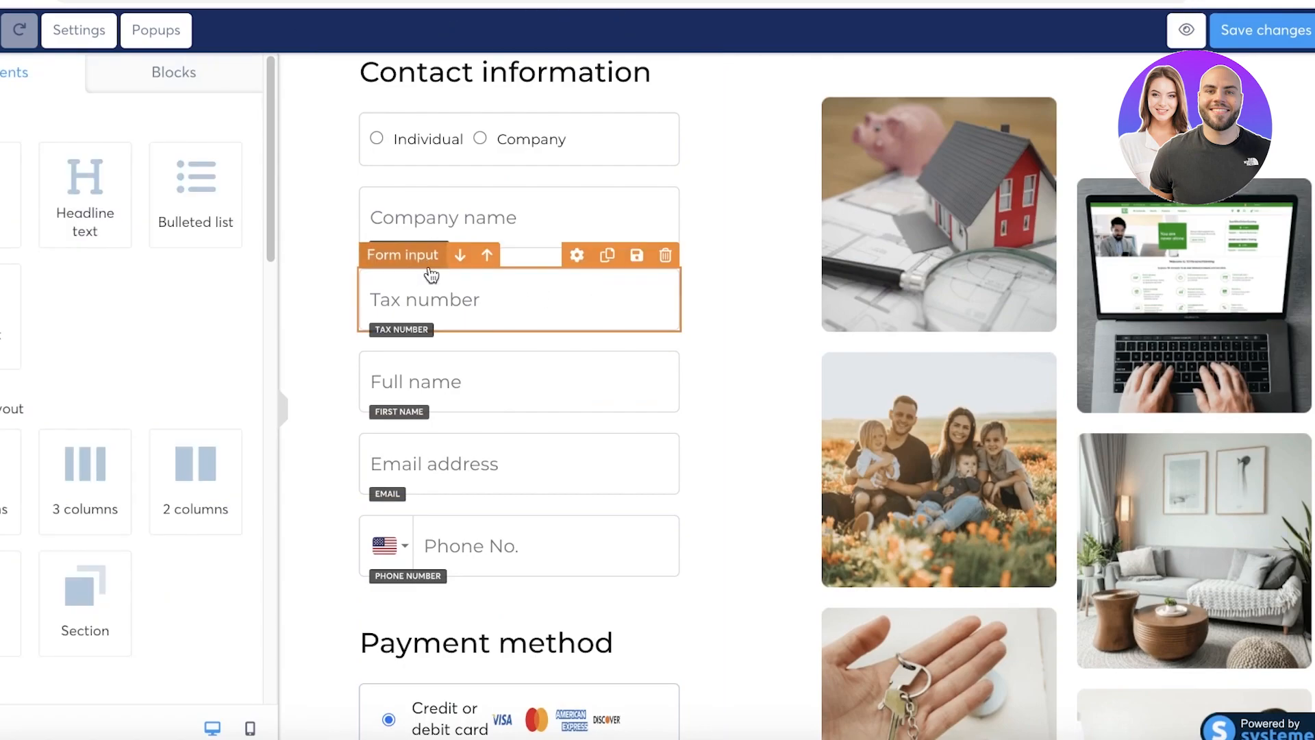
# Delete the Tax number, Company name and Individual/Company fields, confirming each deletion.
pyautogui.click(665, 255)
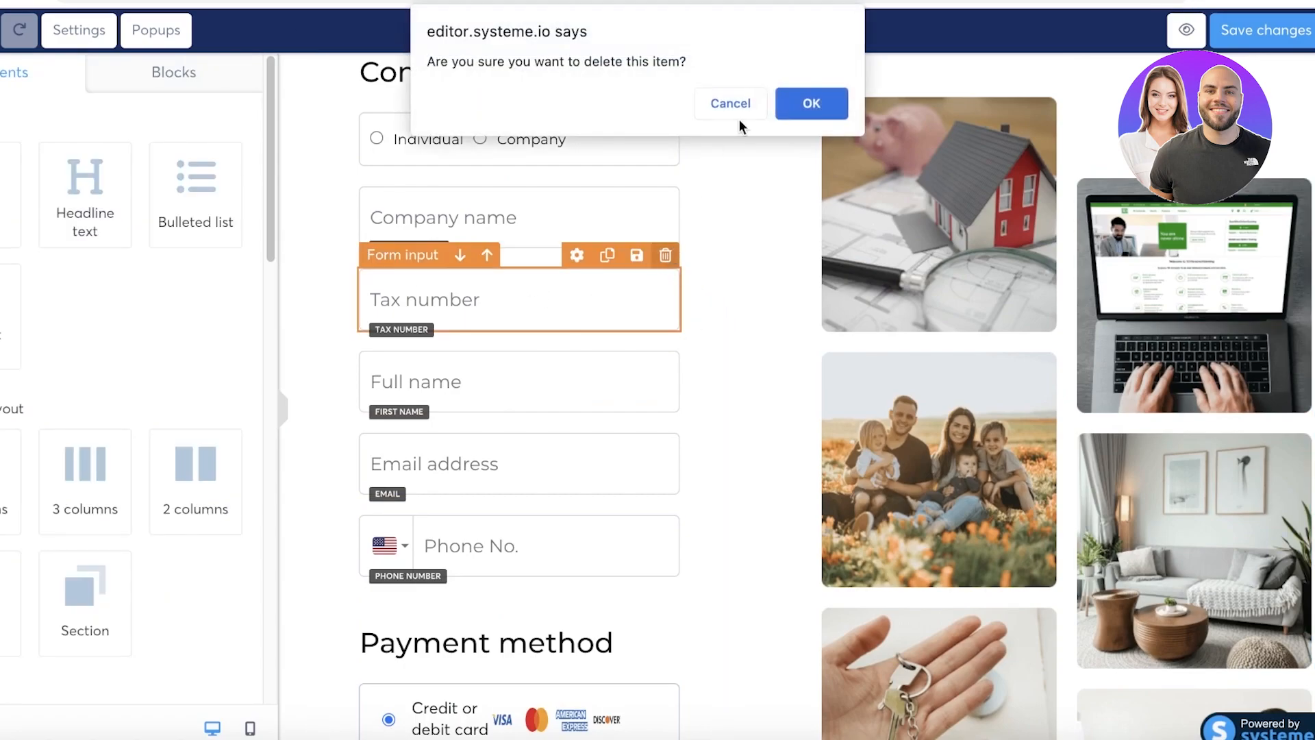
pyautogui.click(798, 110)
pyautogui.click(665, 172)
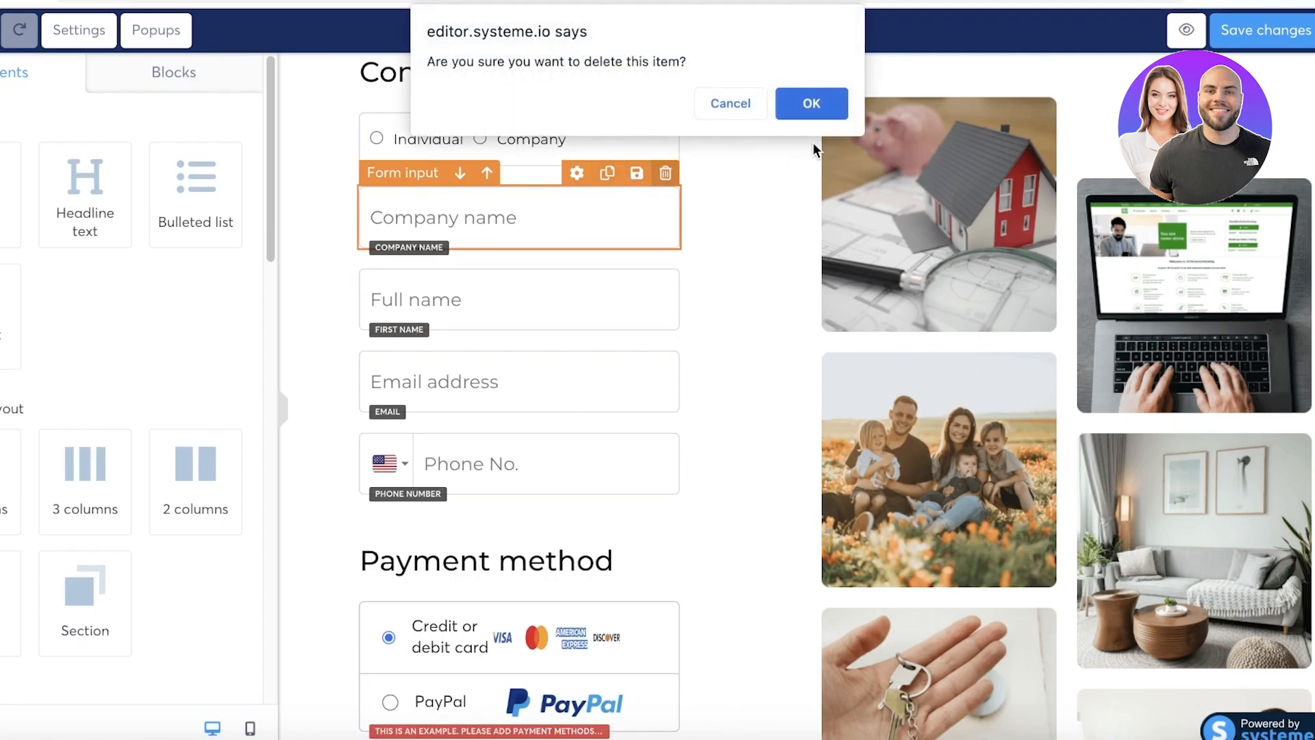
pyautogui.click(809, 107)
pyautogui.click(665, 99)
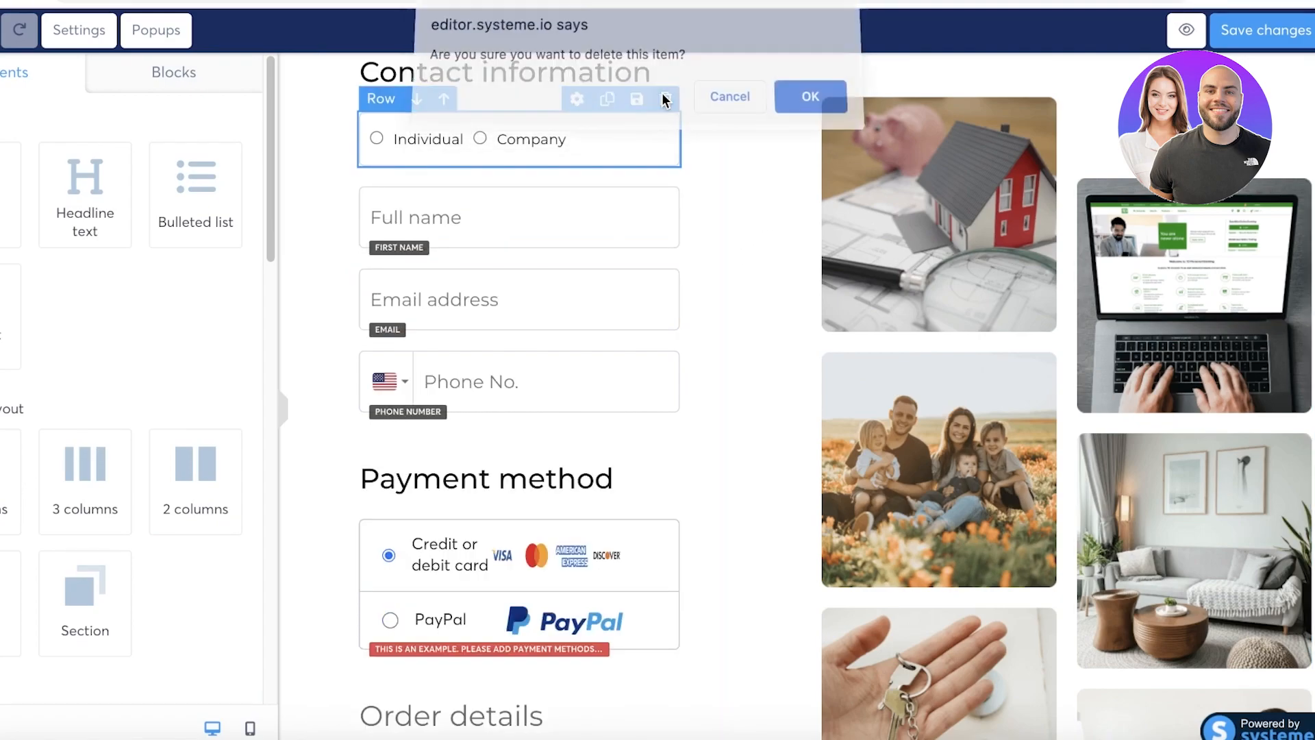
pyautogui.click(797, 109)
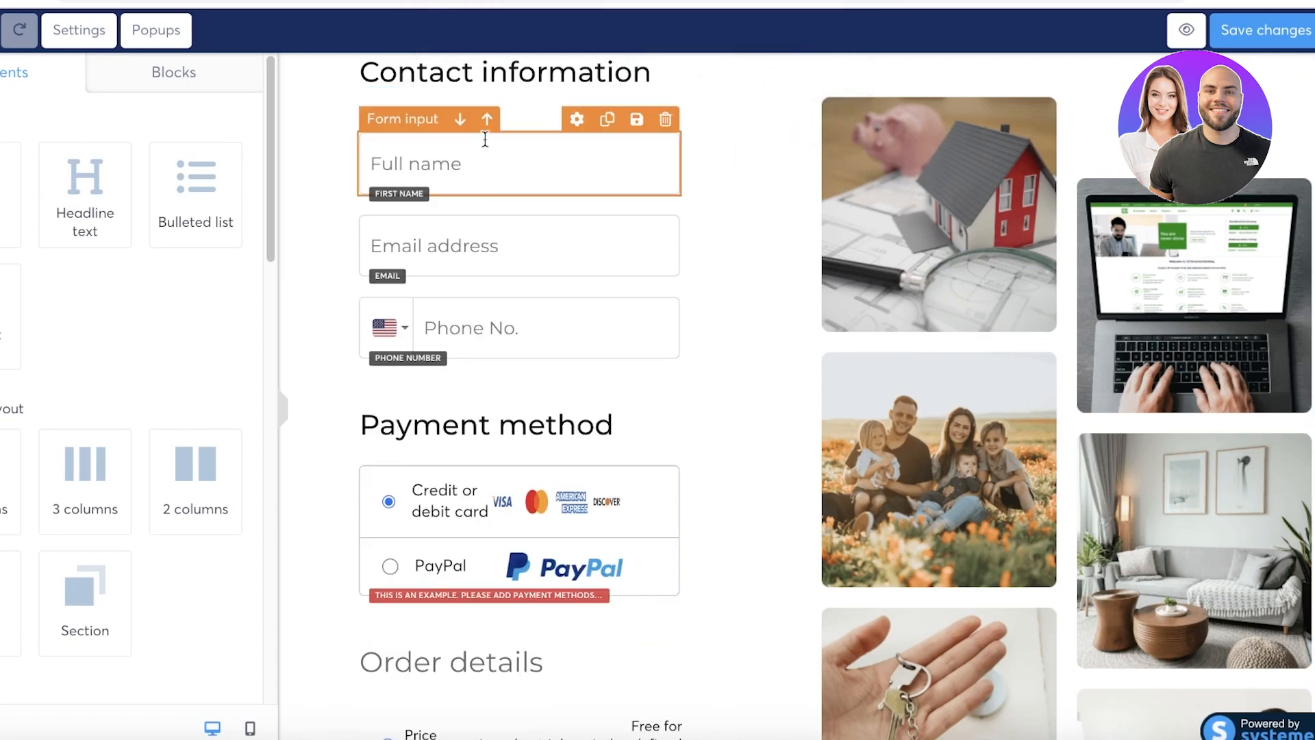
pyautogui.scroll(-7, 563, 282)
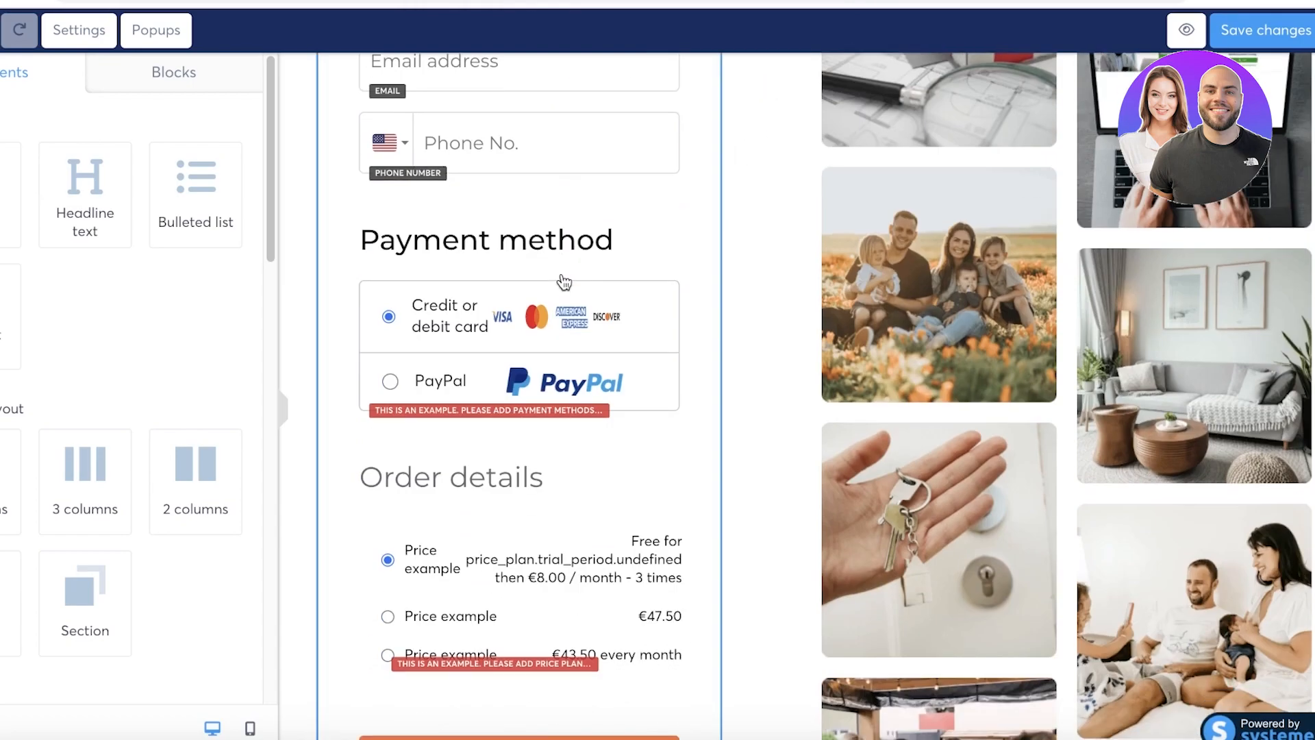
pyautogui.scroll(10, 564, 282)
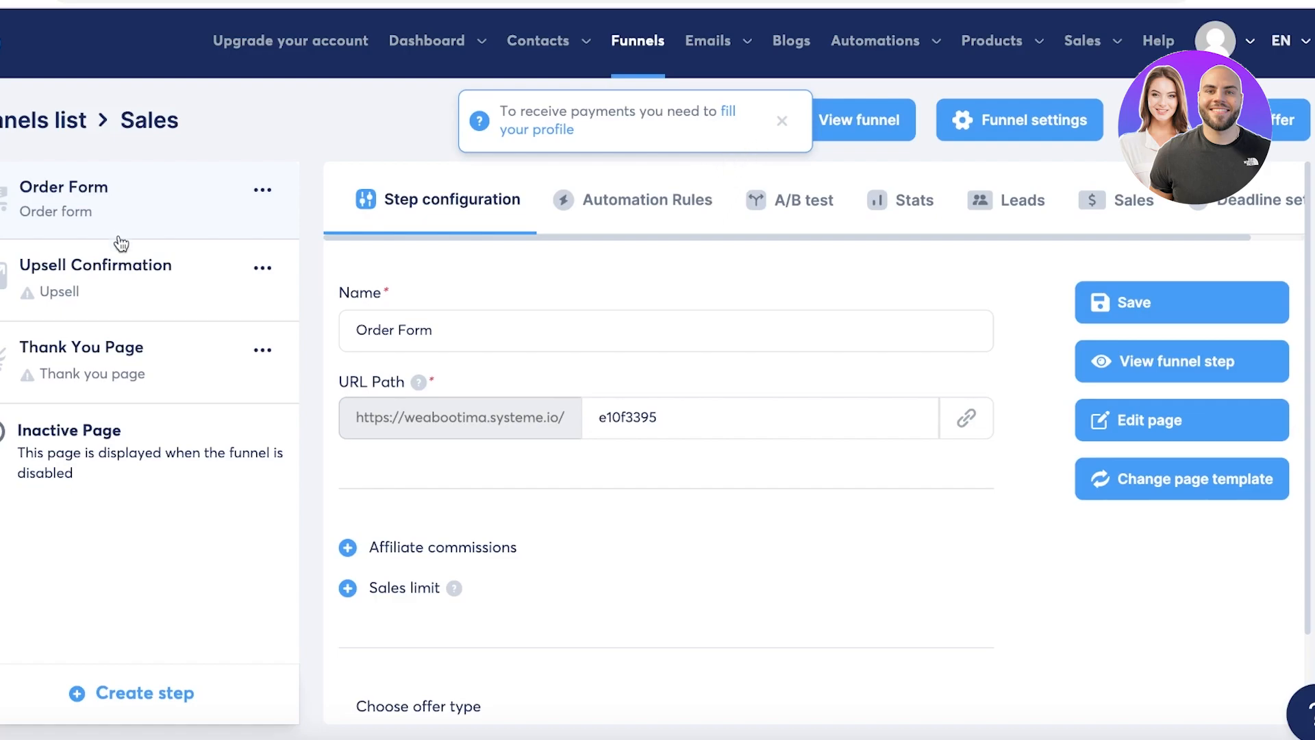
# Show the page template choices for the Upsell Confirmation step.
pyautogui.click(127, 285)
pyautogui.click(114, 205)
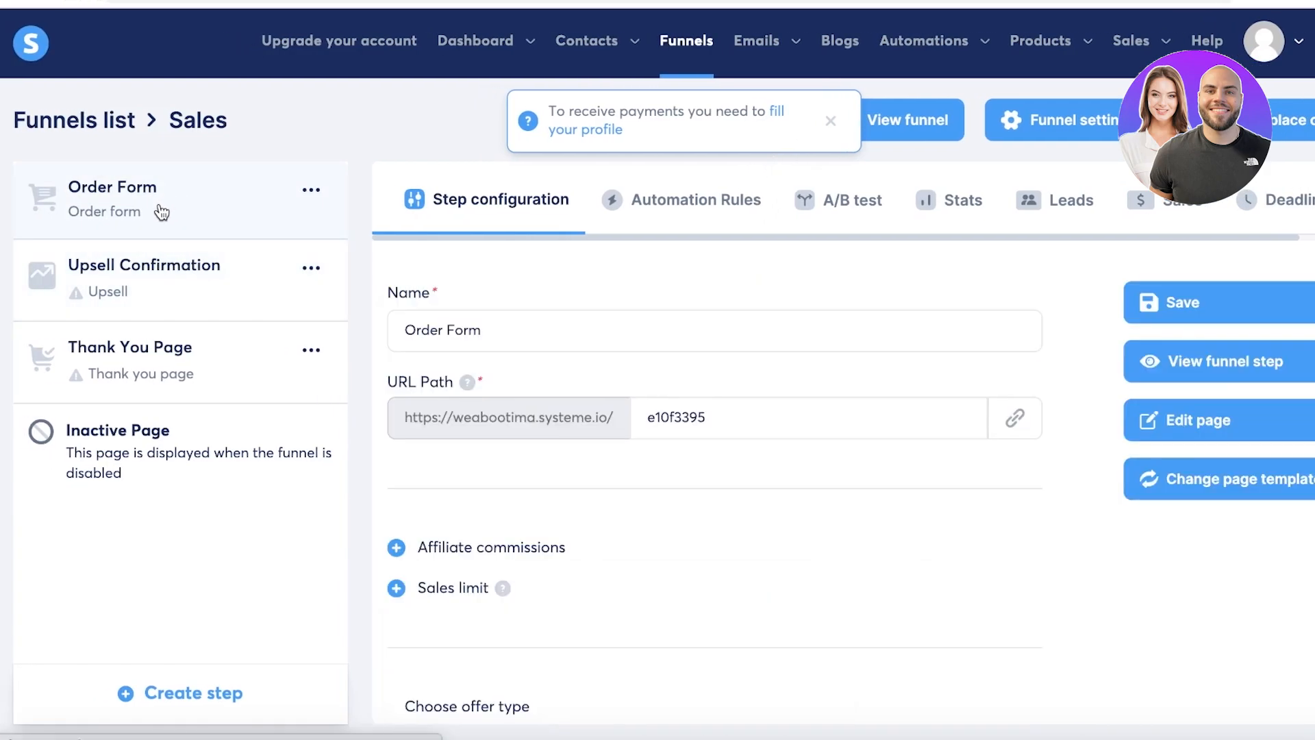
pyautogui.click(193, 286)
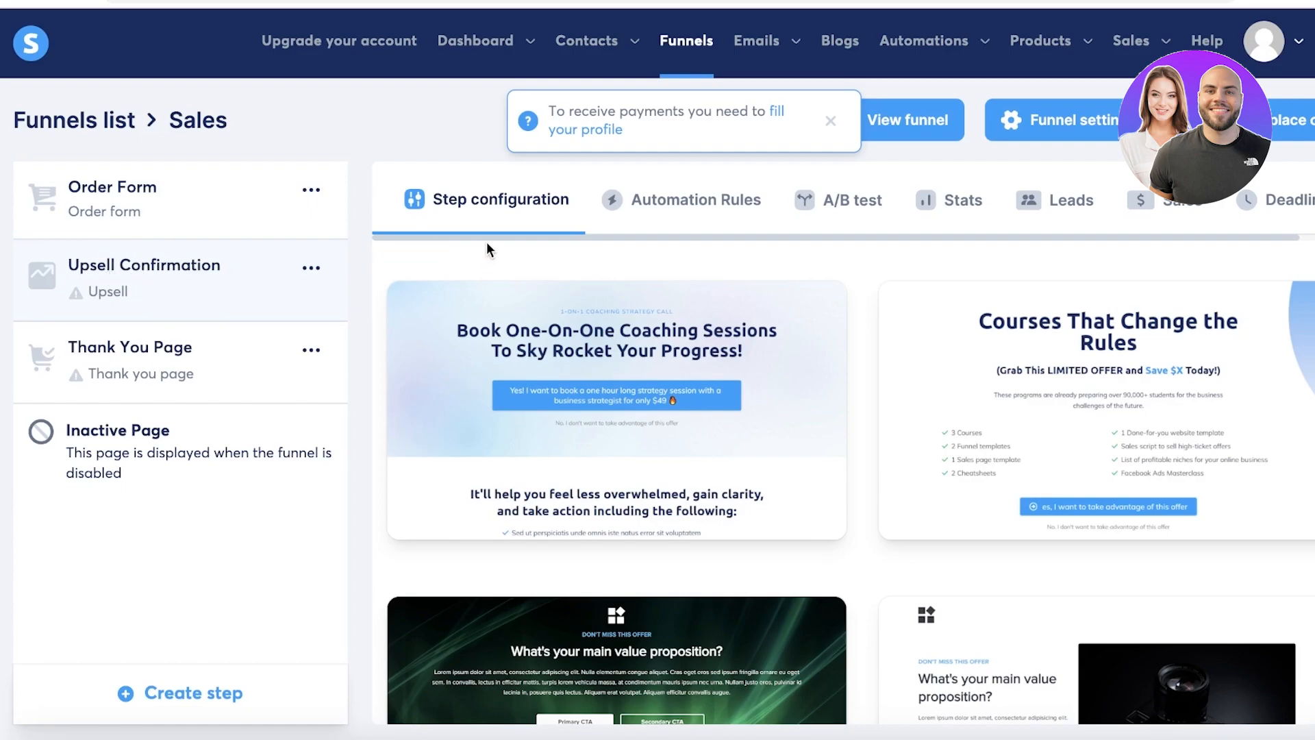
pyautogui.scroll(-1, 521, 245)
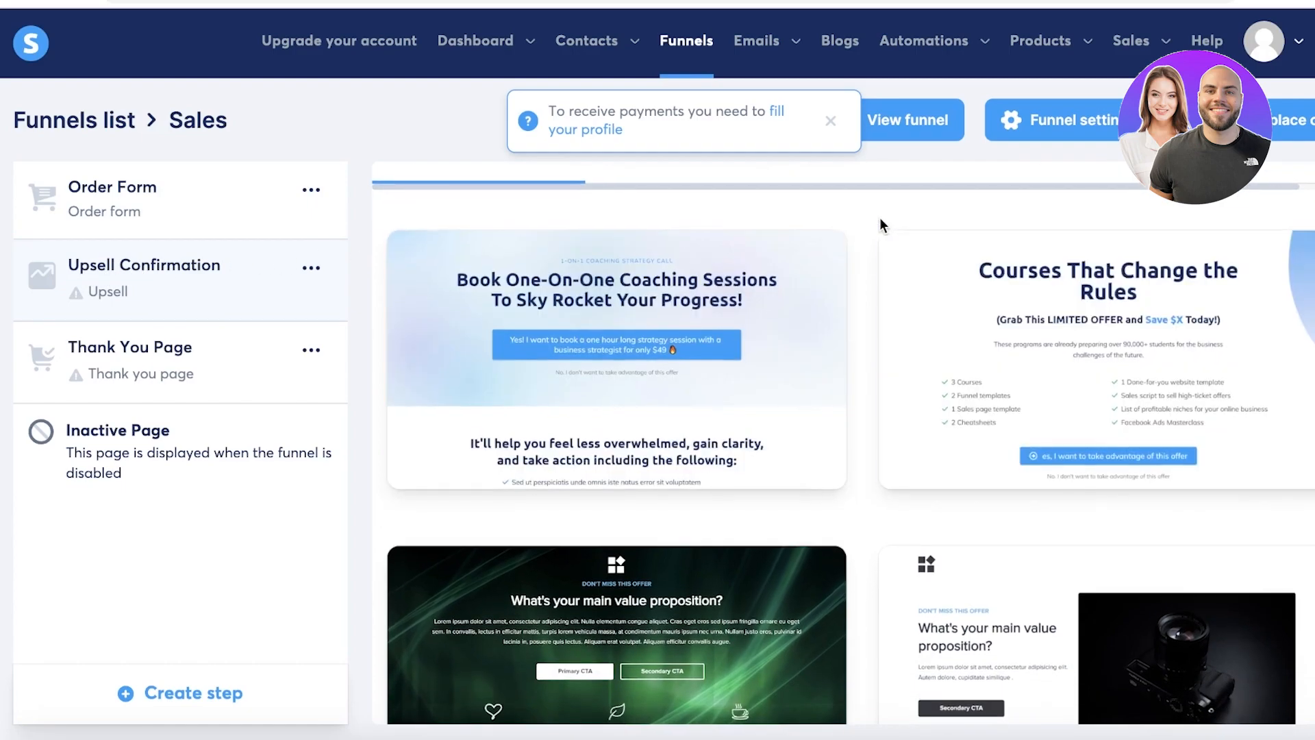
pyautogui.scroll(1, 879, 216)
# Dismiss the payment notice and browse down to the 'You'll Never See This Page Again!' template.
pyautogui.click(829, 123)
pyautogui.scroll(-12, 911, 376)
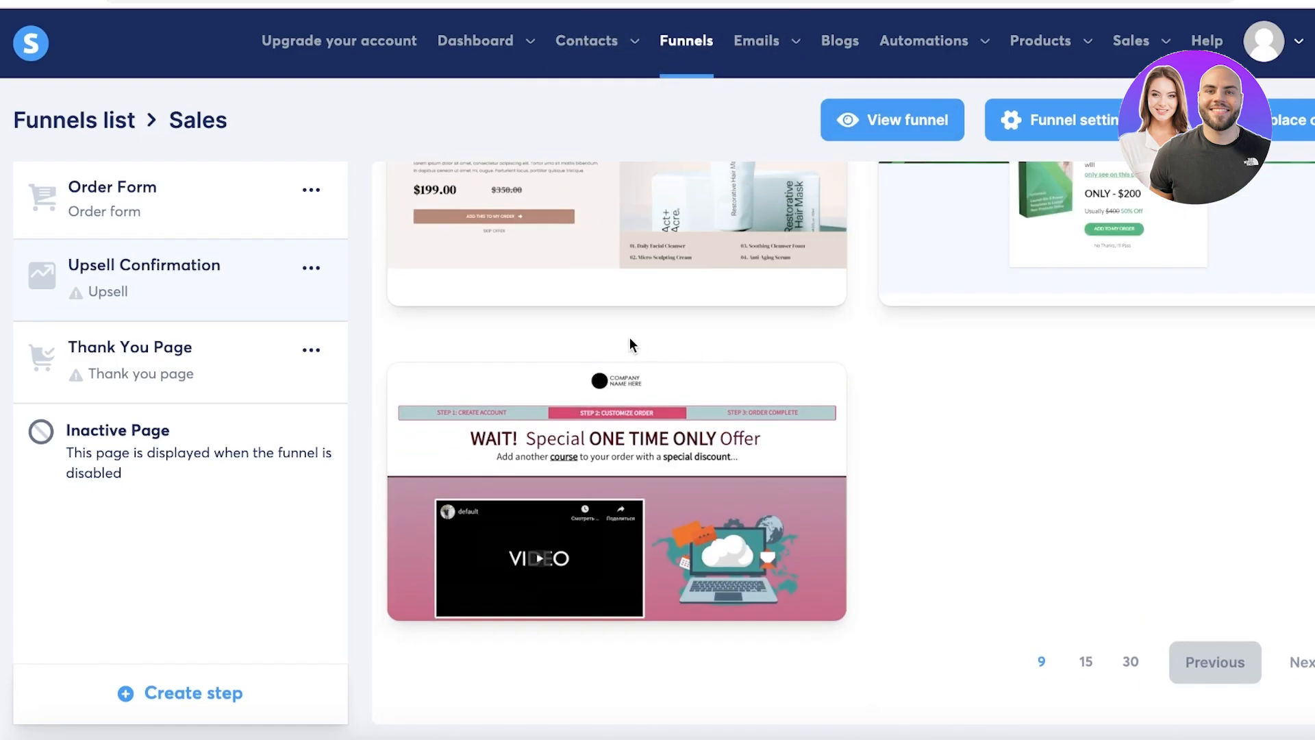
pyautogui.scroll(12, 630, 337)
pyautogui.scroll(-5, 602, 302)
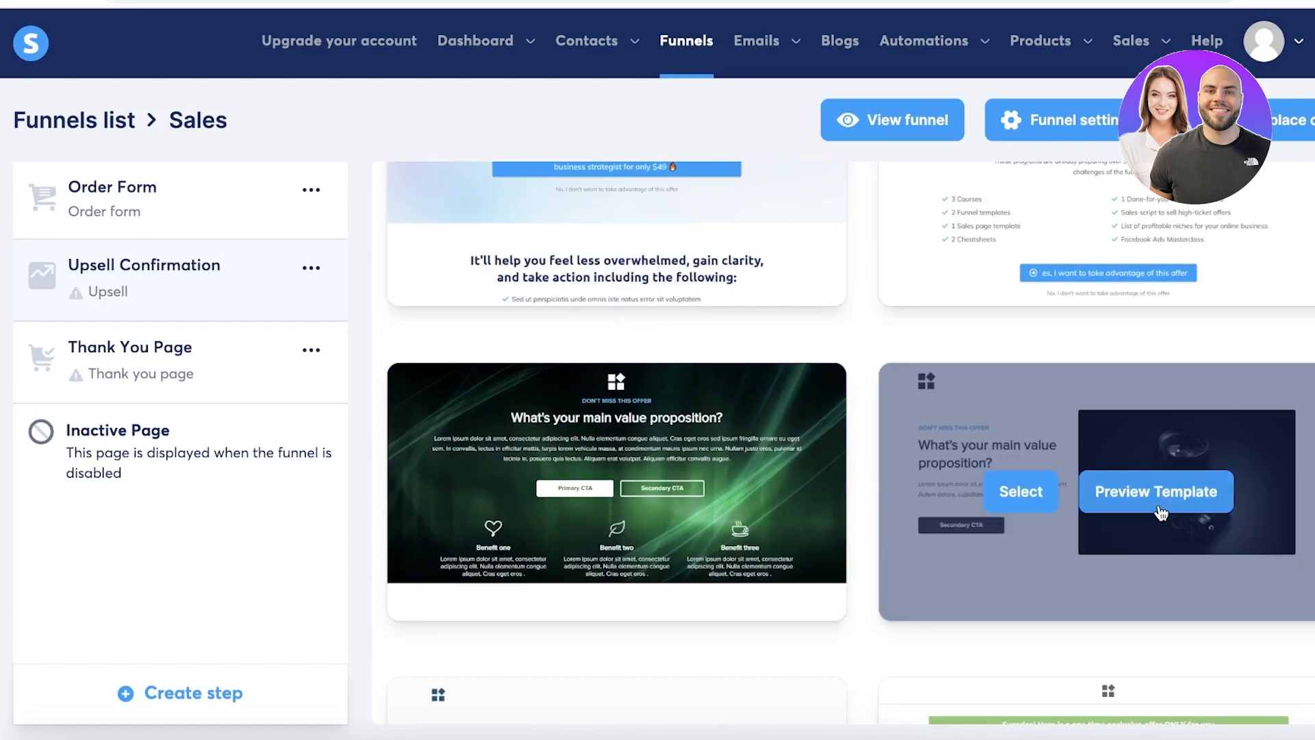
pyautogui.scroll(-3, 775, 253)
pyautogui.scroll(6, 735, 322)
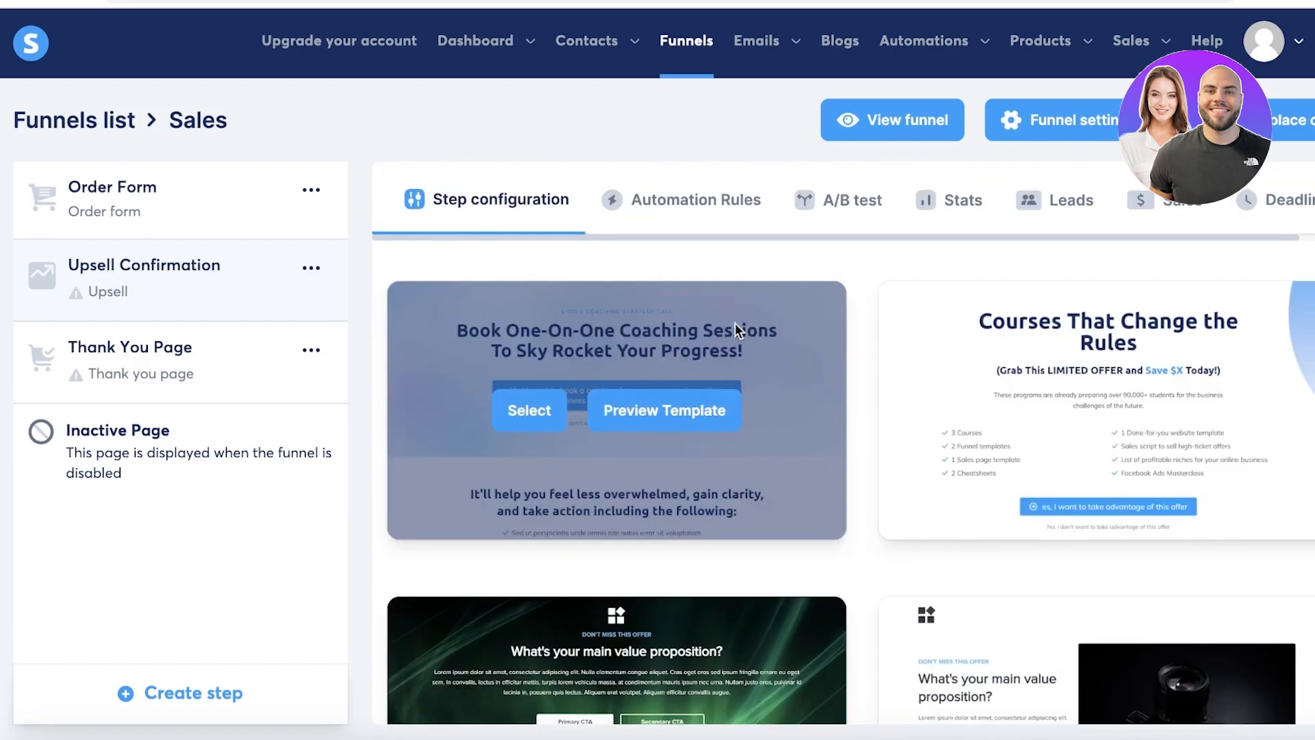
pyautogui.scroll(-6, 735, 321)
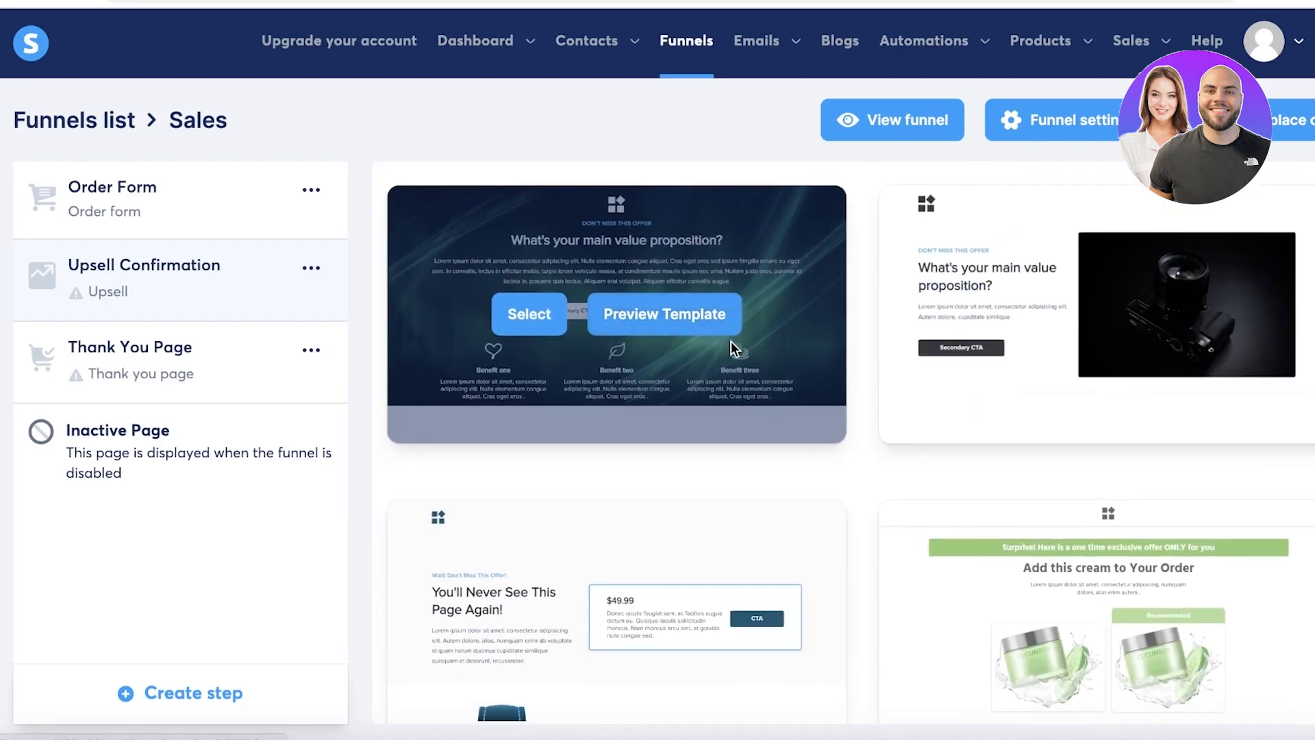
pyautogui.scroll(-3, 732, 339)
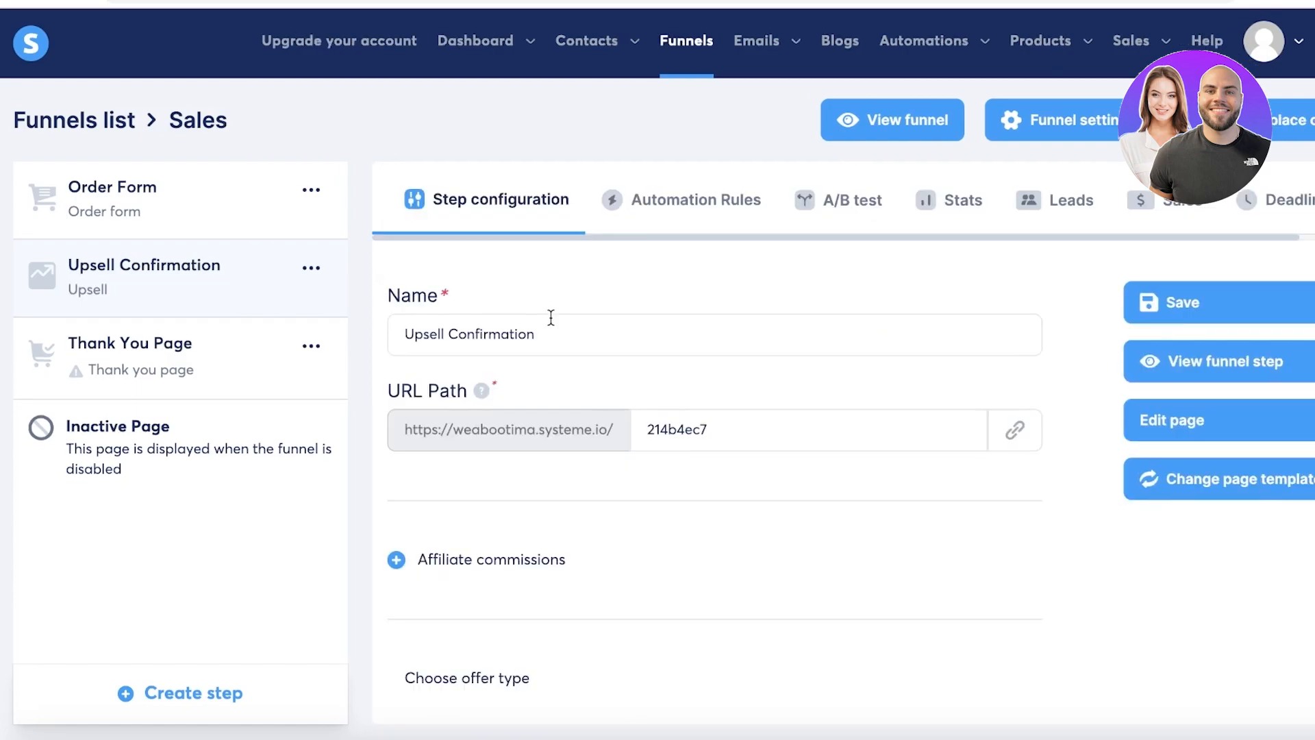
pyautogui.scroll(-1, 552, 319)
# Review the upsell page's offer description text and save the page changes.
pyautogui.click(1177, 355)
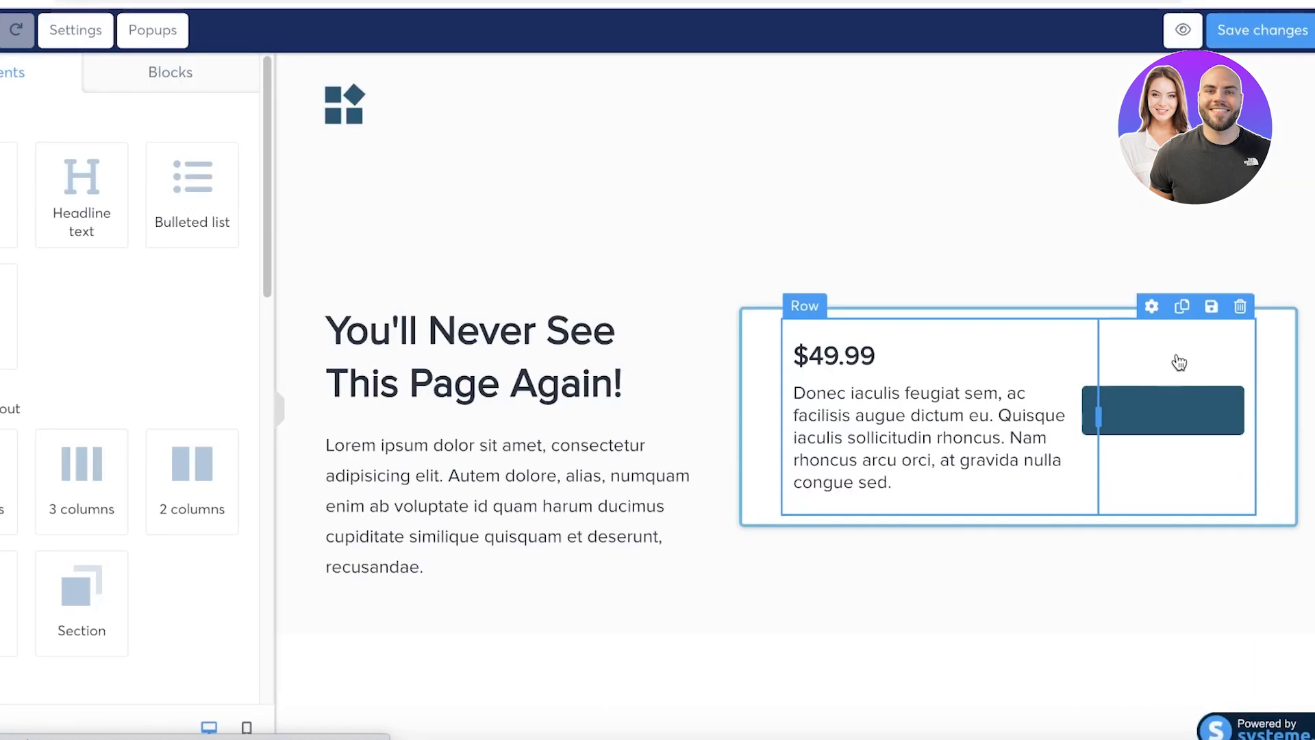
pyautogui.click(931, 407)
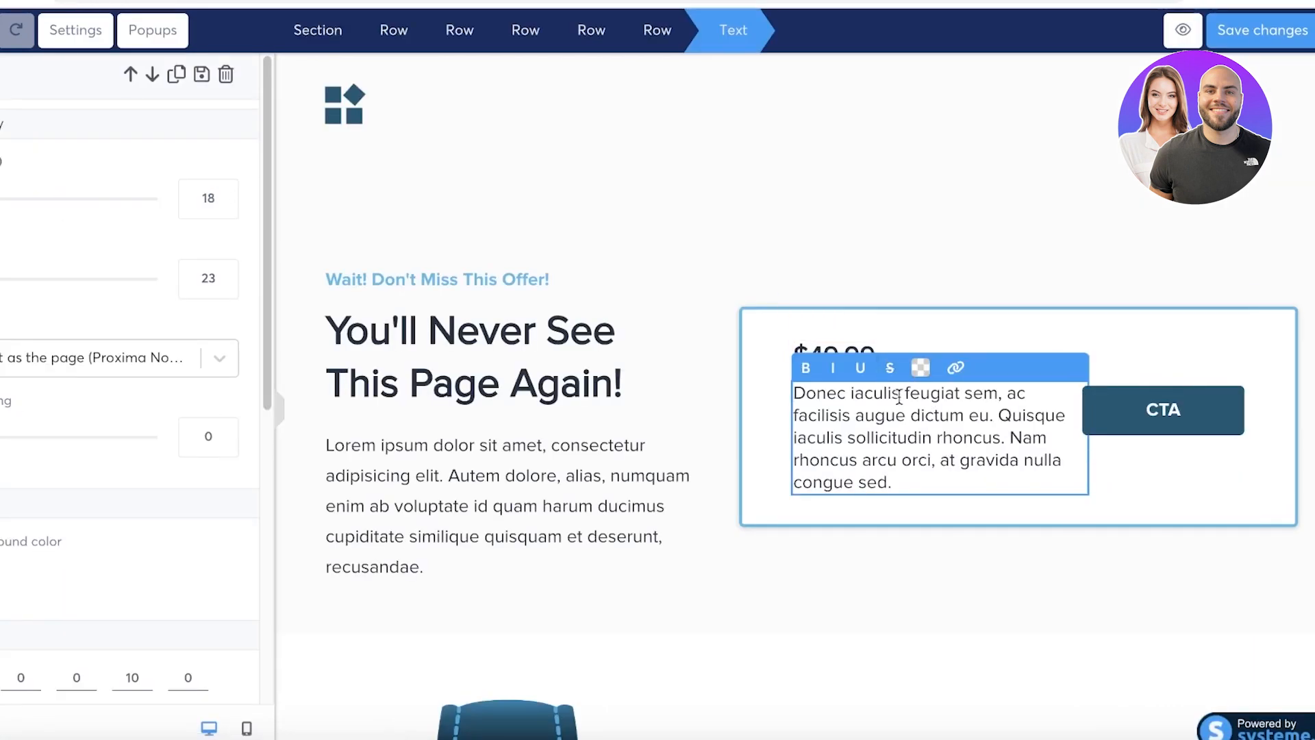
pyautogui.click(971, 199)
pyautogui.scroll(-13, 532, 192)
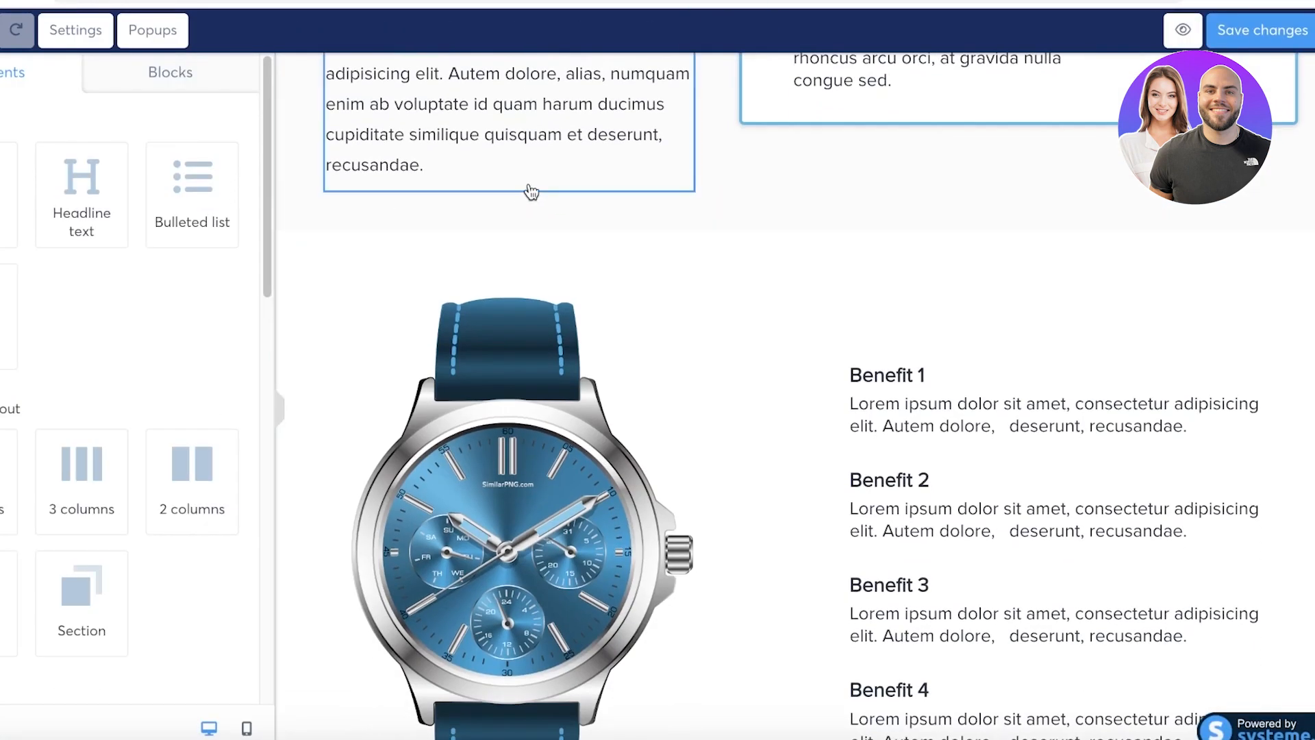
pyautogui.scroll(13, 587, 235)
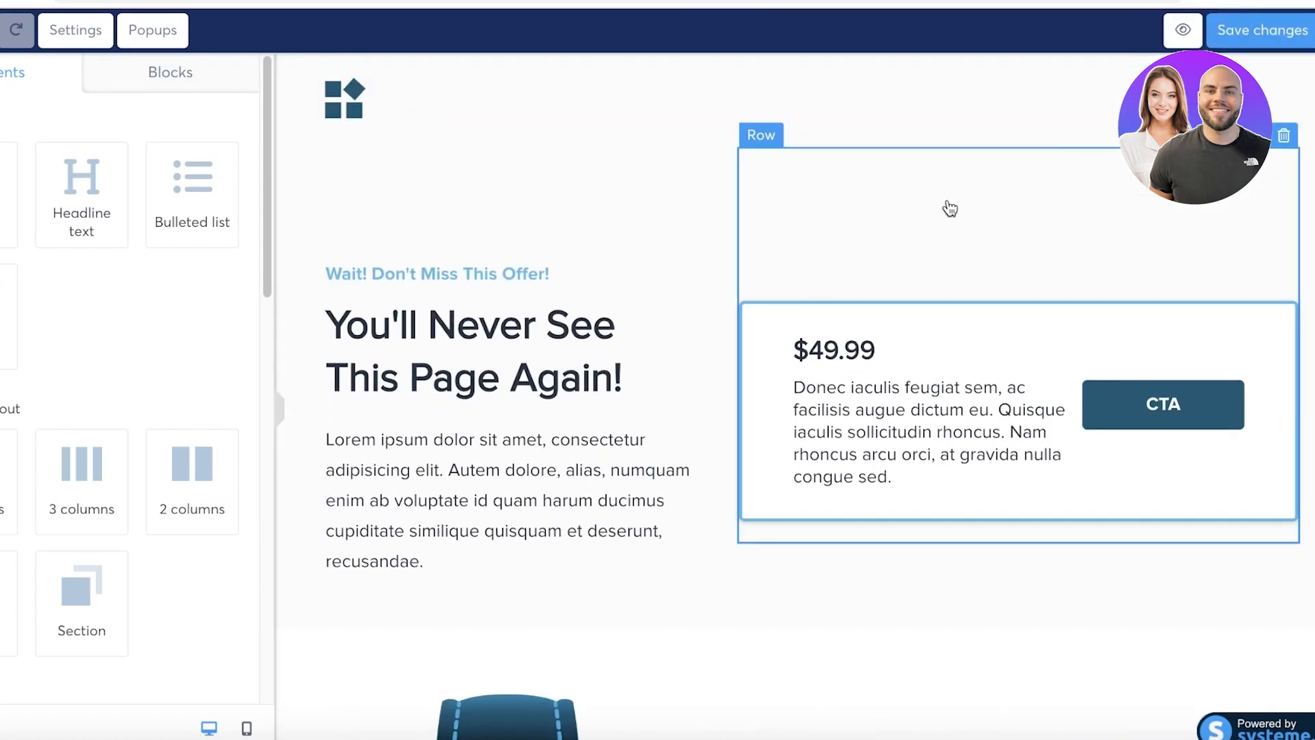
pyautogui.click(1280, 30)
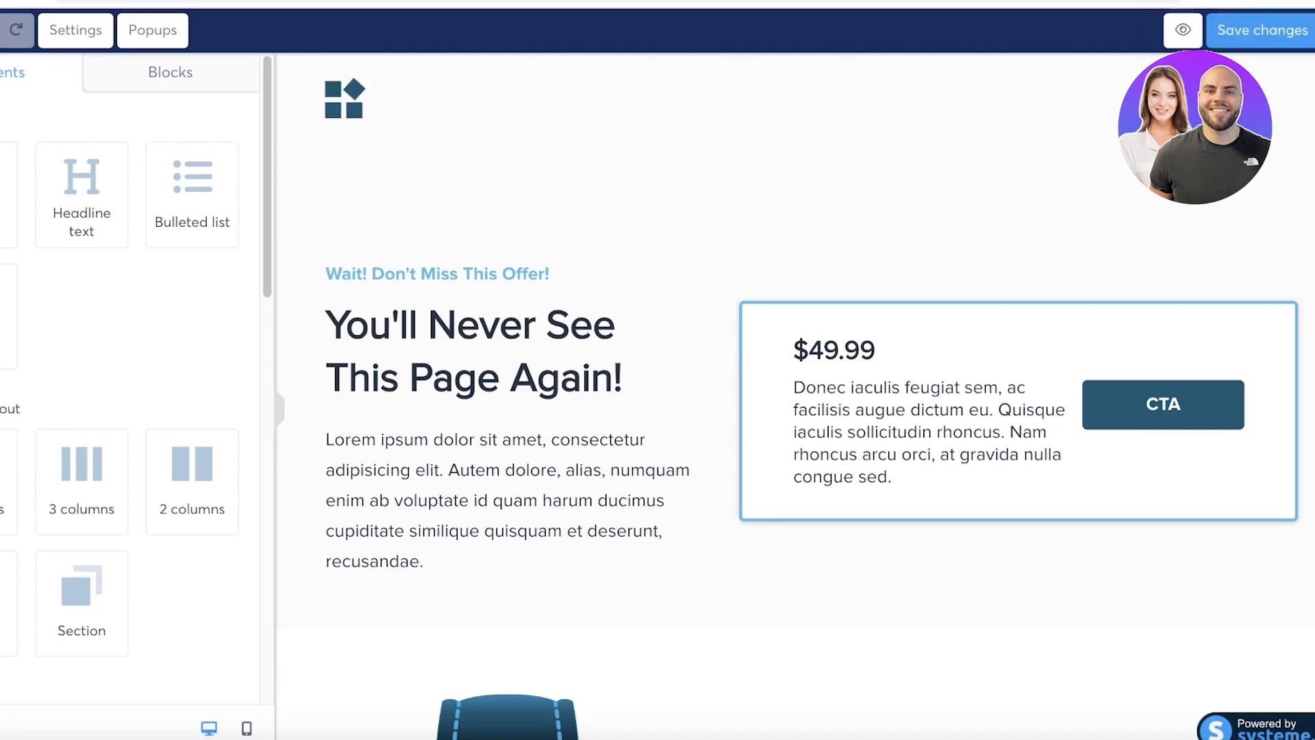
# Browse the Opt-in forms templates among the prebuilt content blocks.
pyautogui.click(996, 419)
pyautogui.click(608, 293)
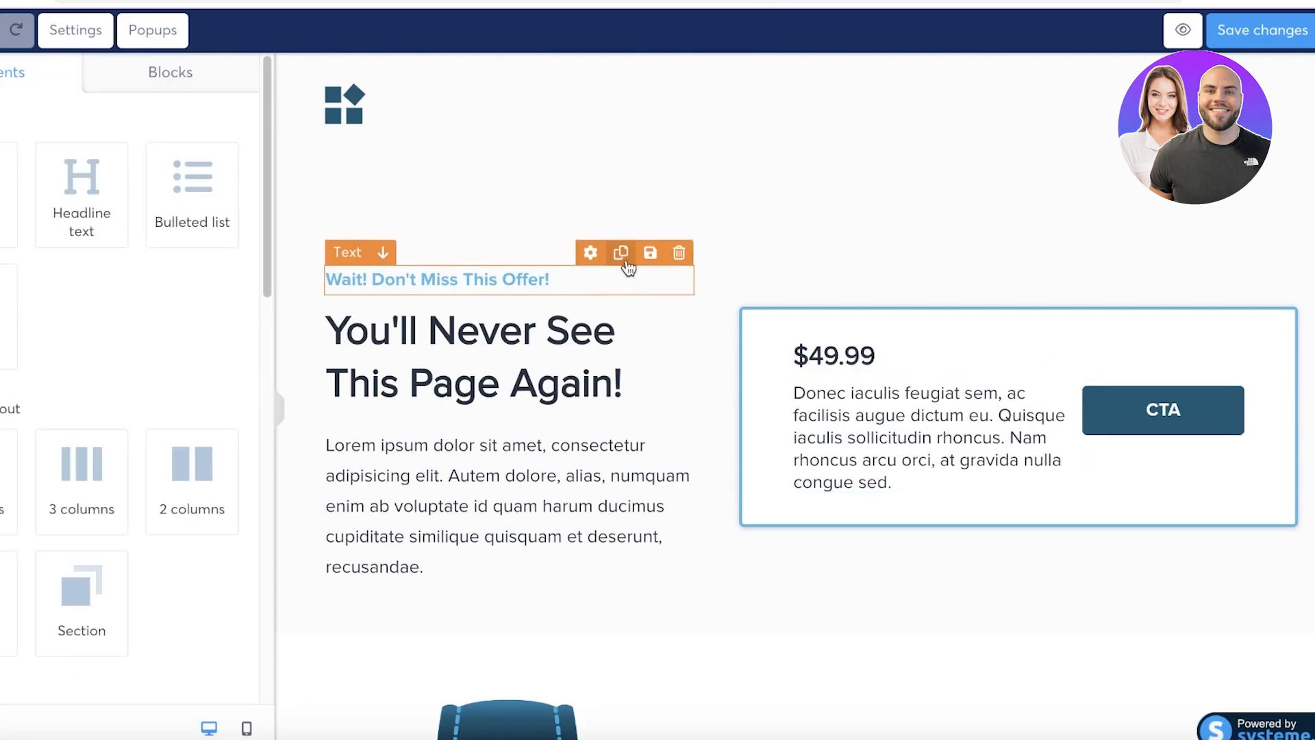
pyautogui.click(193, 92)
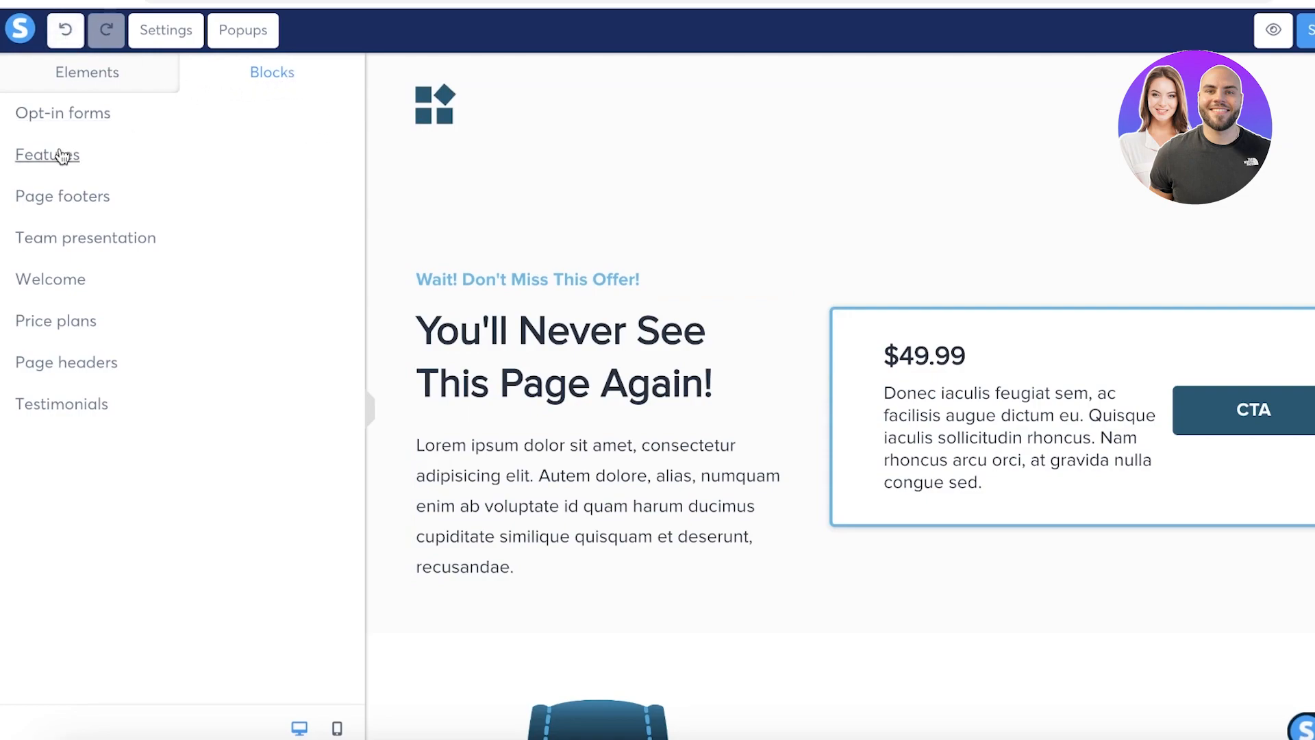
pyautogui.click(73, 115)
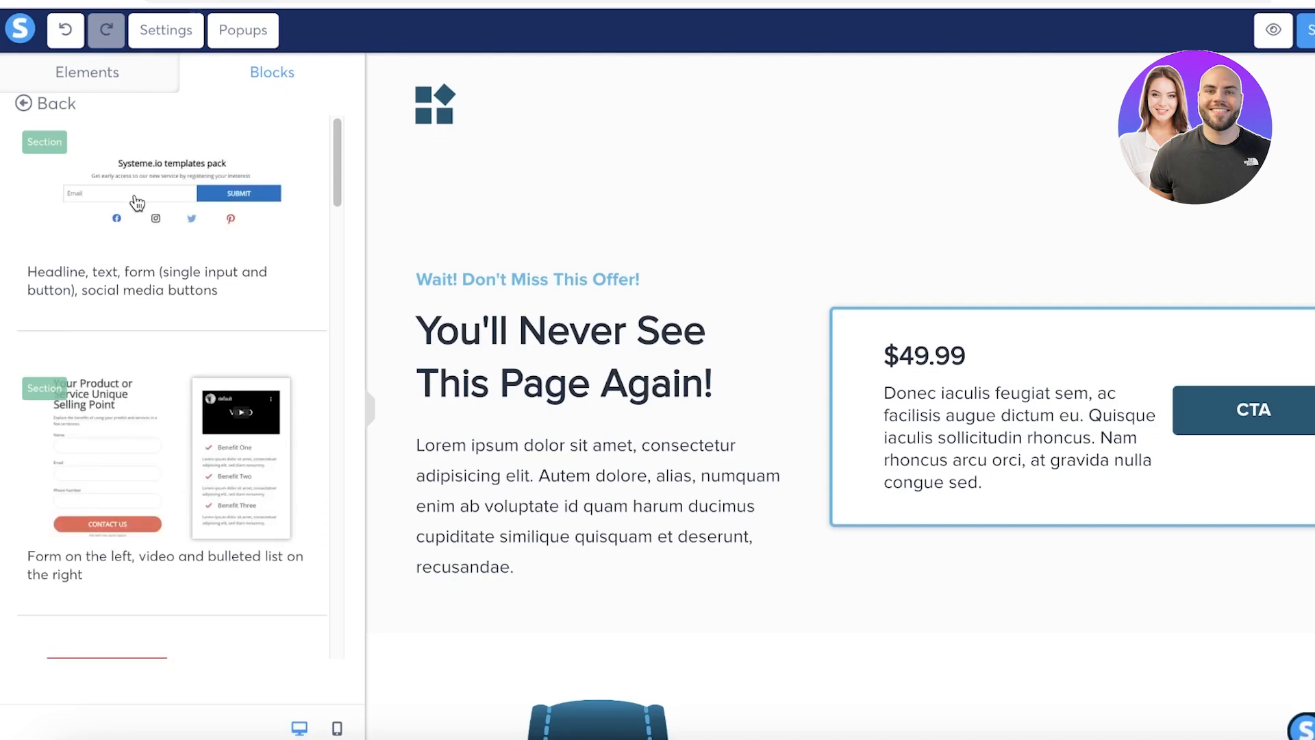
pyautogui.scroll(-10, 221, 180)
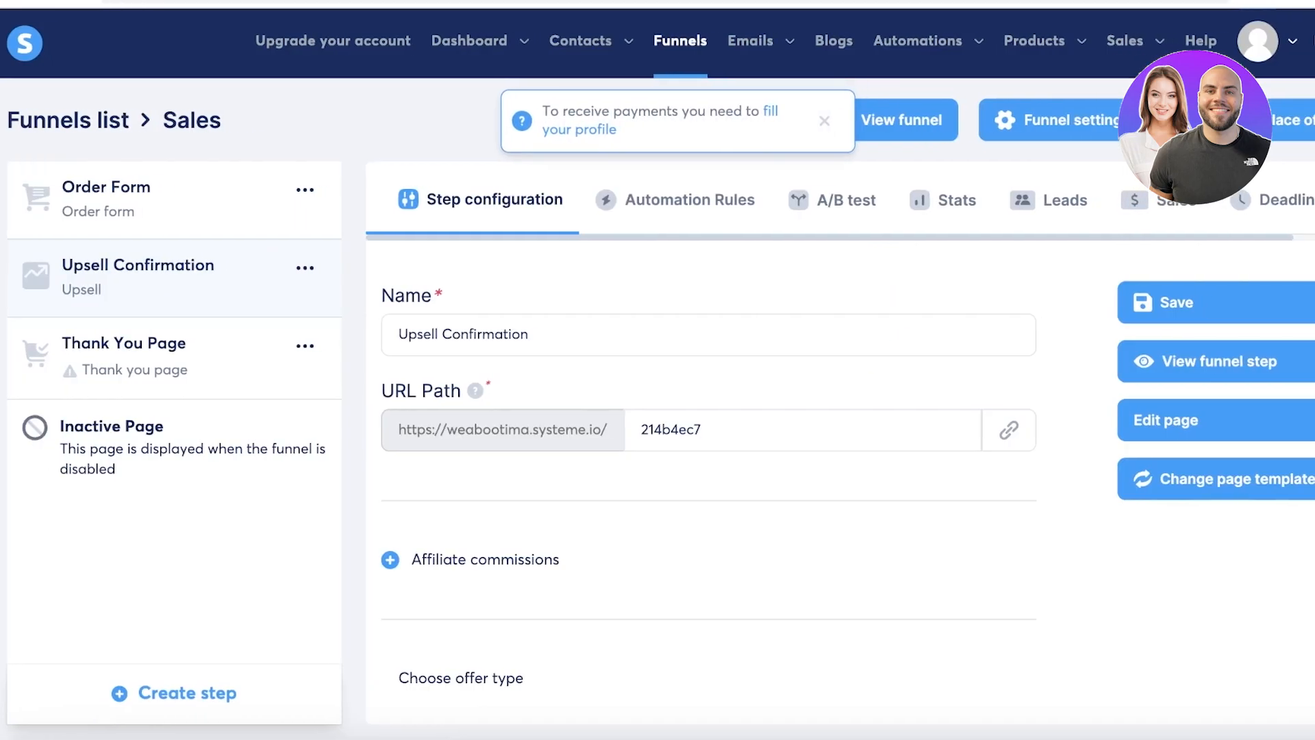
# Apply the blue 'Thank you for purchse!' template to the Thank You Page step and save it.
pyautogui.click(235, 343)
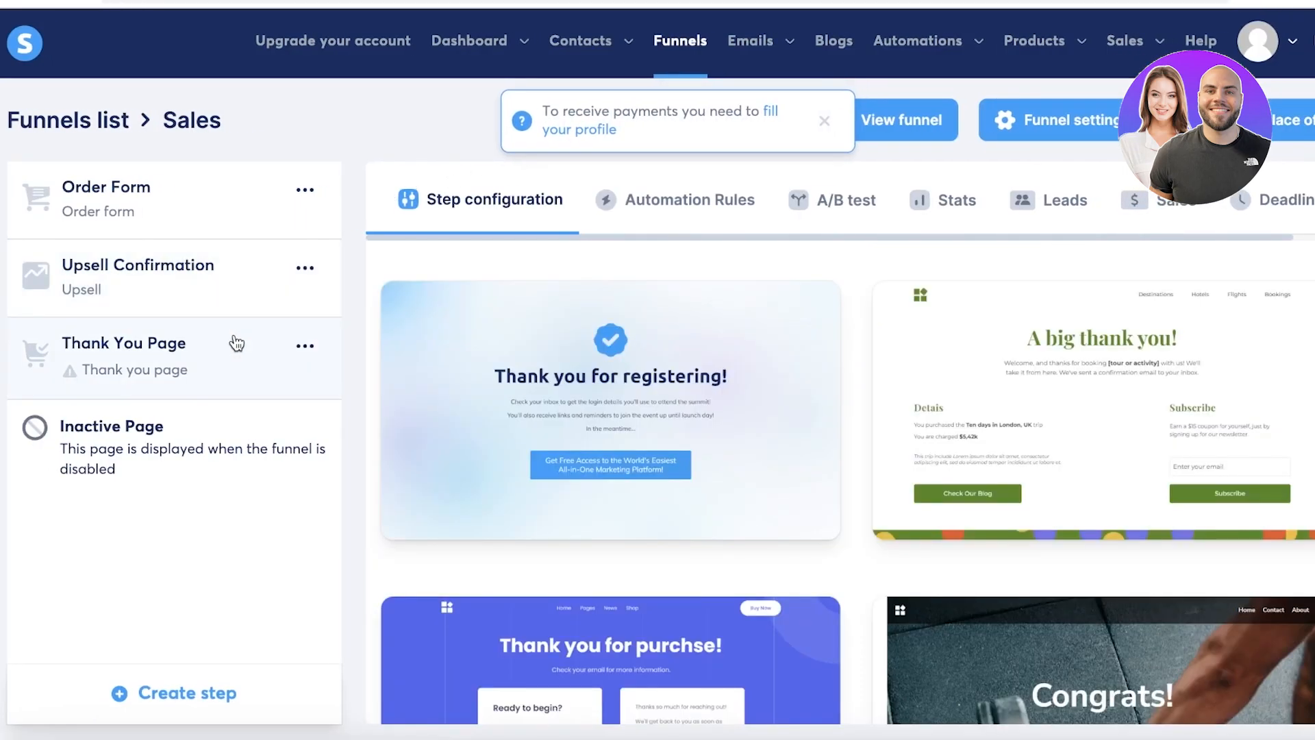
pyautogui.scroll(-5, 357, 419)
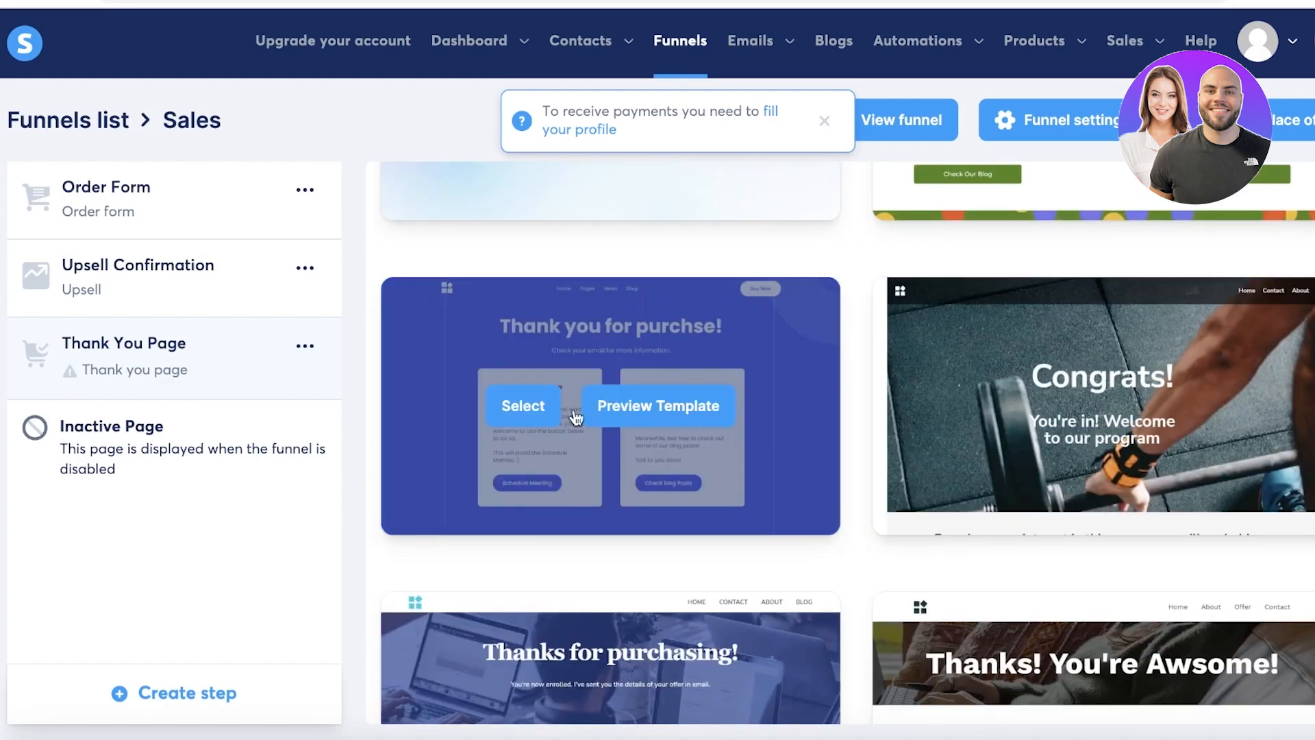
pyautogui.click(547, 404)
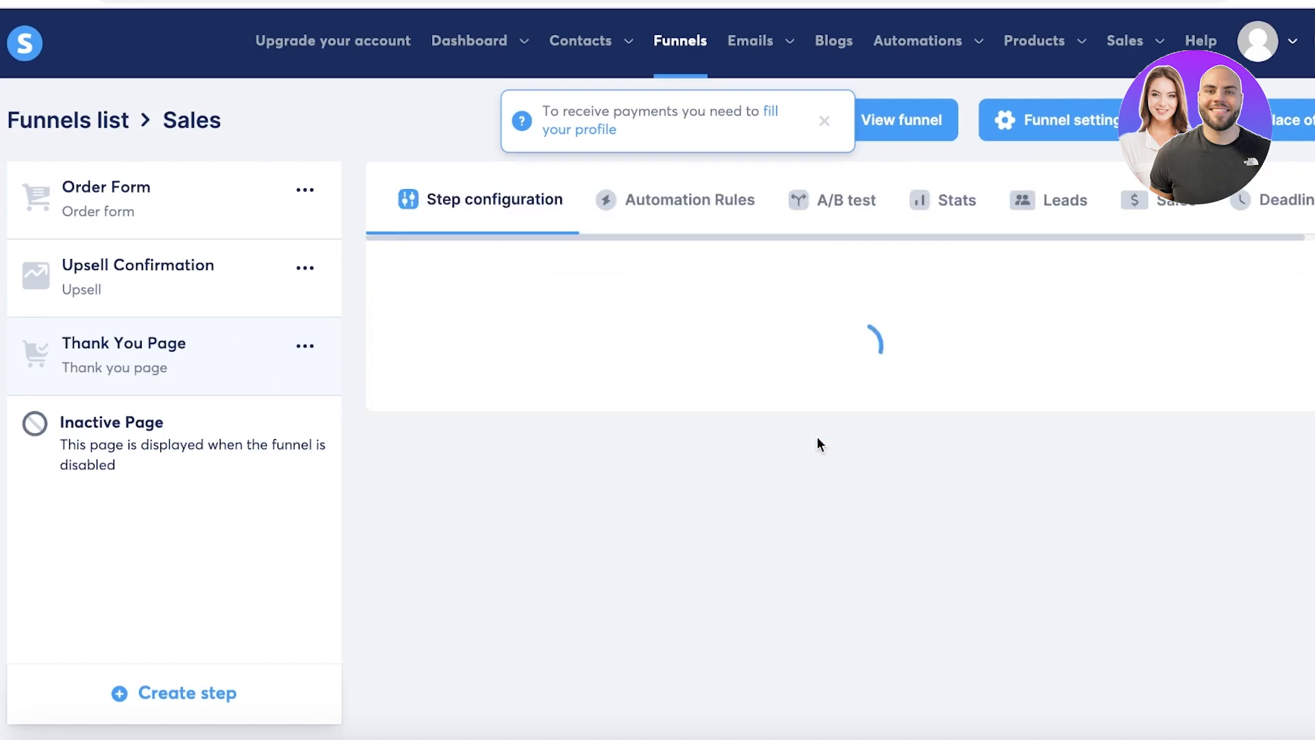
pyautogui.click(1220, 302)
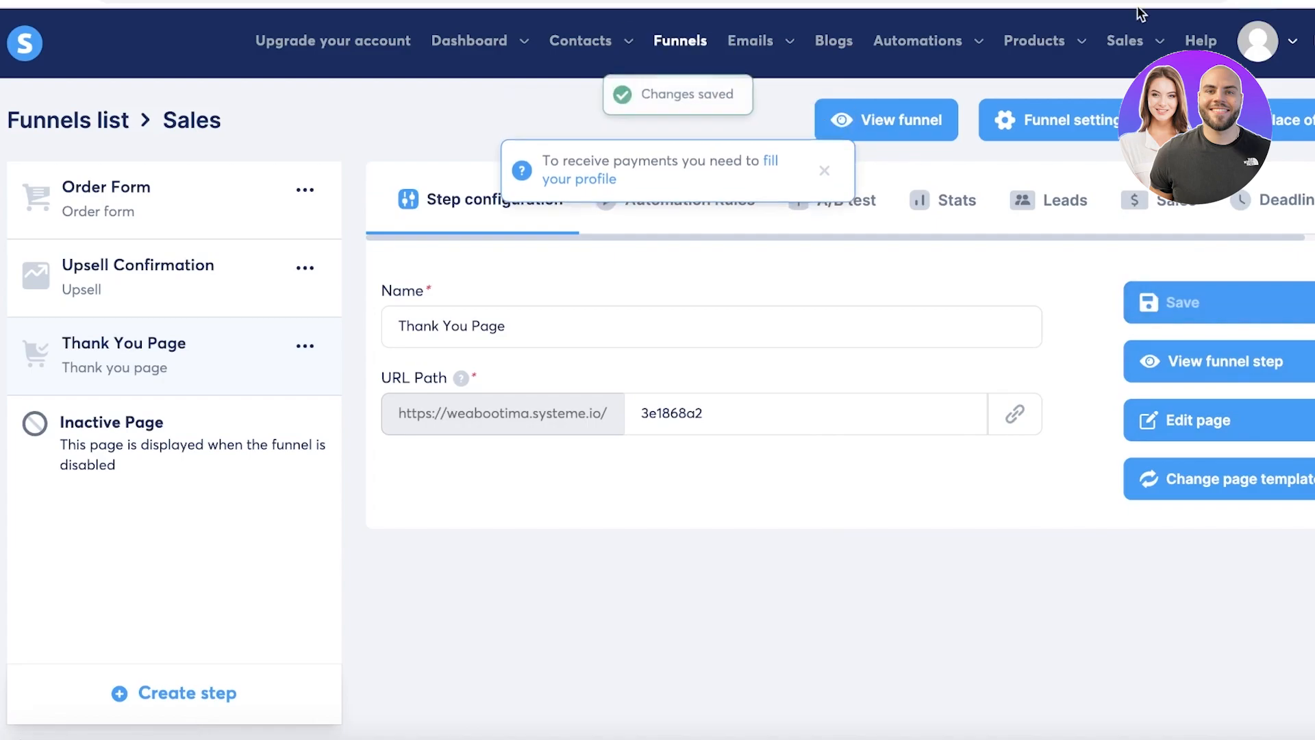
# Dismiss the marketplace offer form and return to the funnels list.
pyautogui.click(1291, 120)
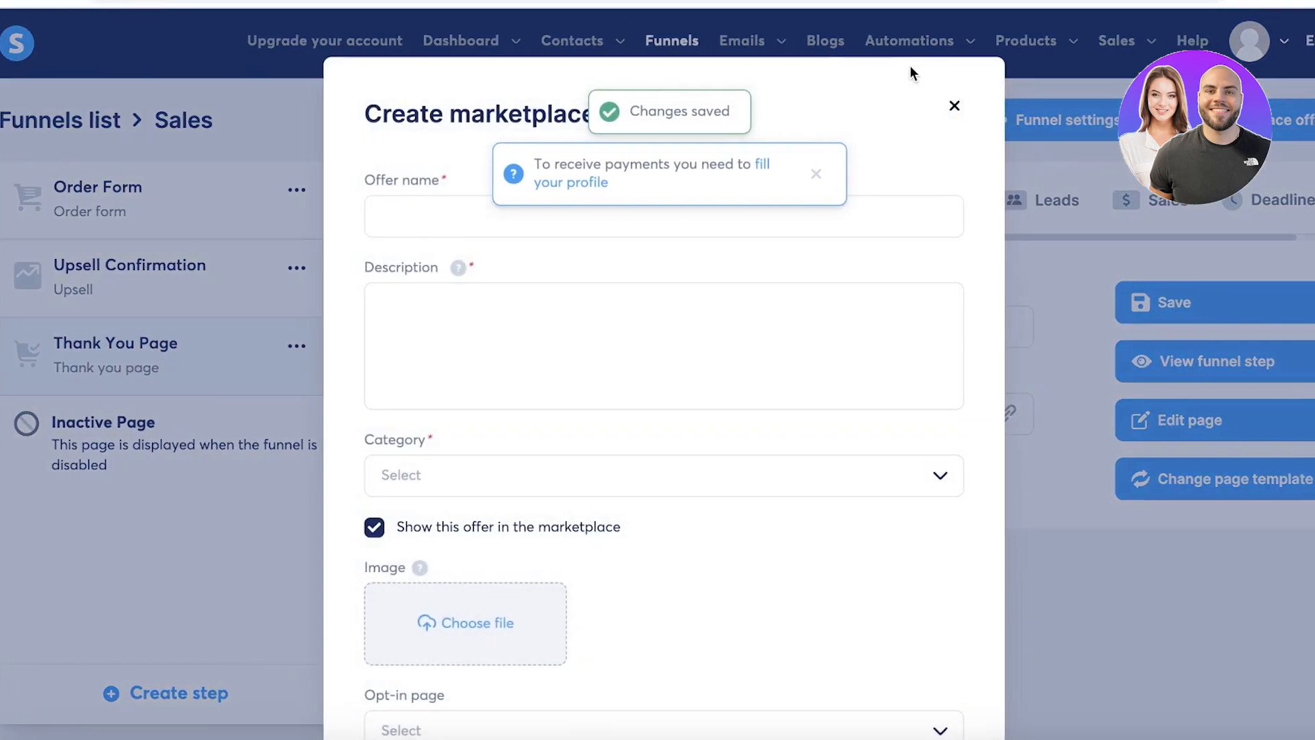
pyautogui.click(939, 106)
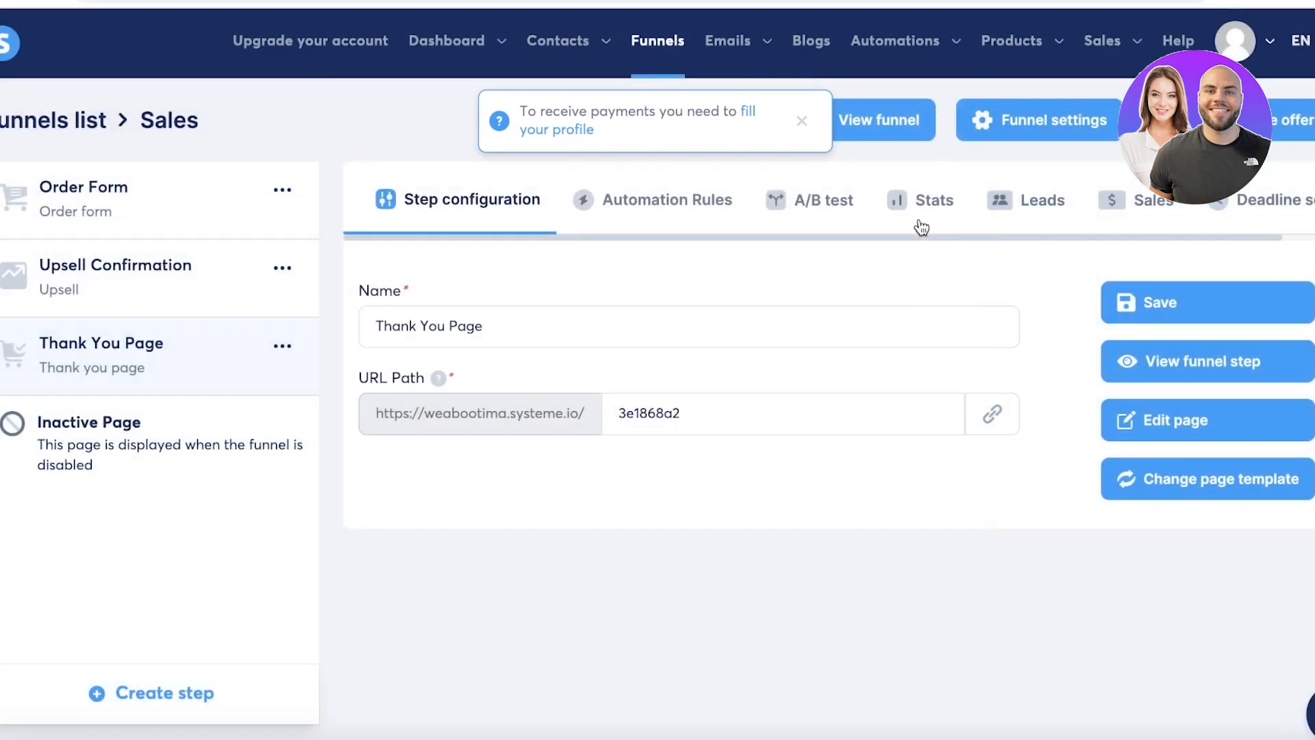
pyautogui.click(666, 48)
pyautogui.click(1298, 248)
pyautogui.click(1197, 255)
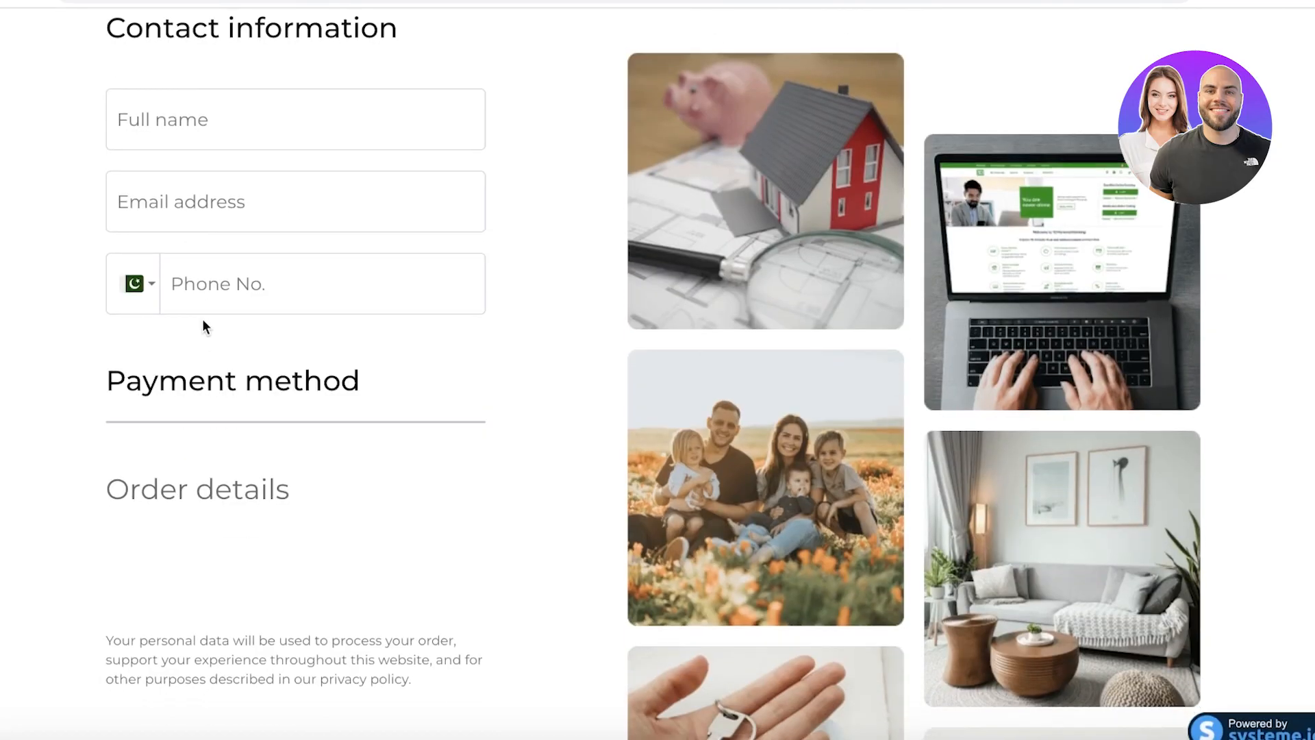
pyautogui.scroll(-3, 486, 404)
pyautogui.scroll(6, 497, 420)
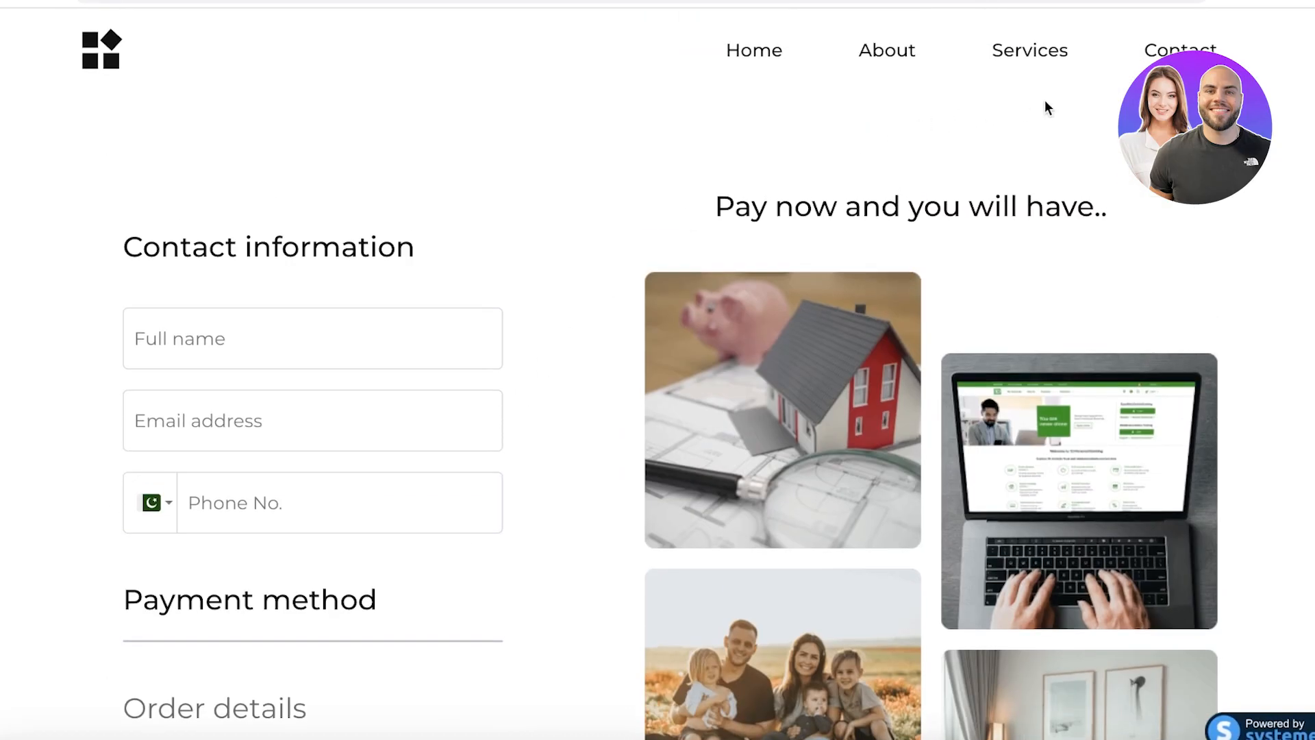
pyautogui.scroll(-1, 973, 617)
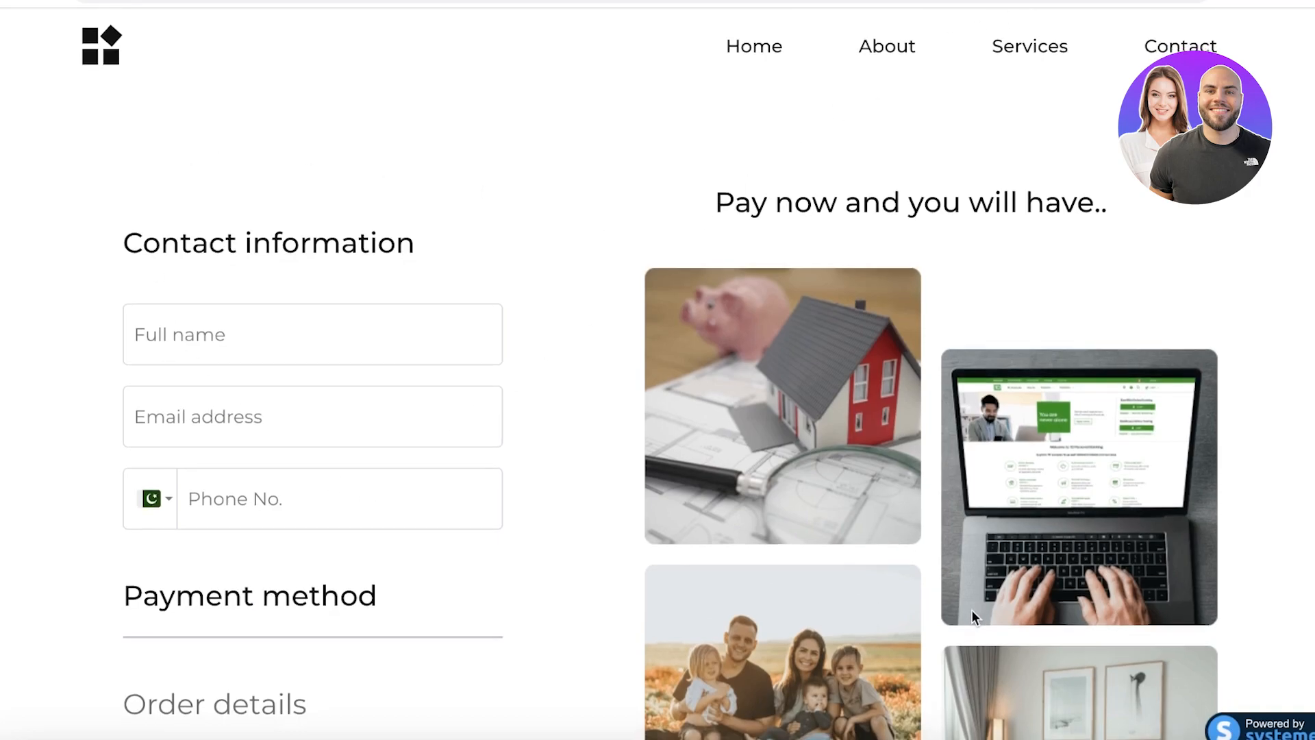
pyautogui.scroll(-10, 930, 591)
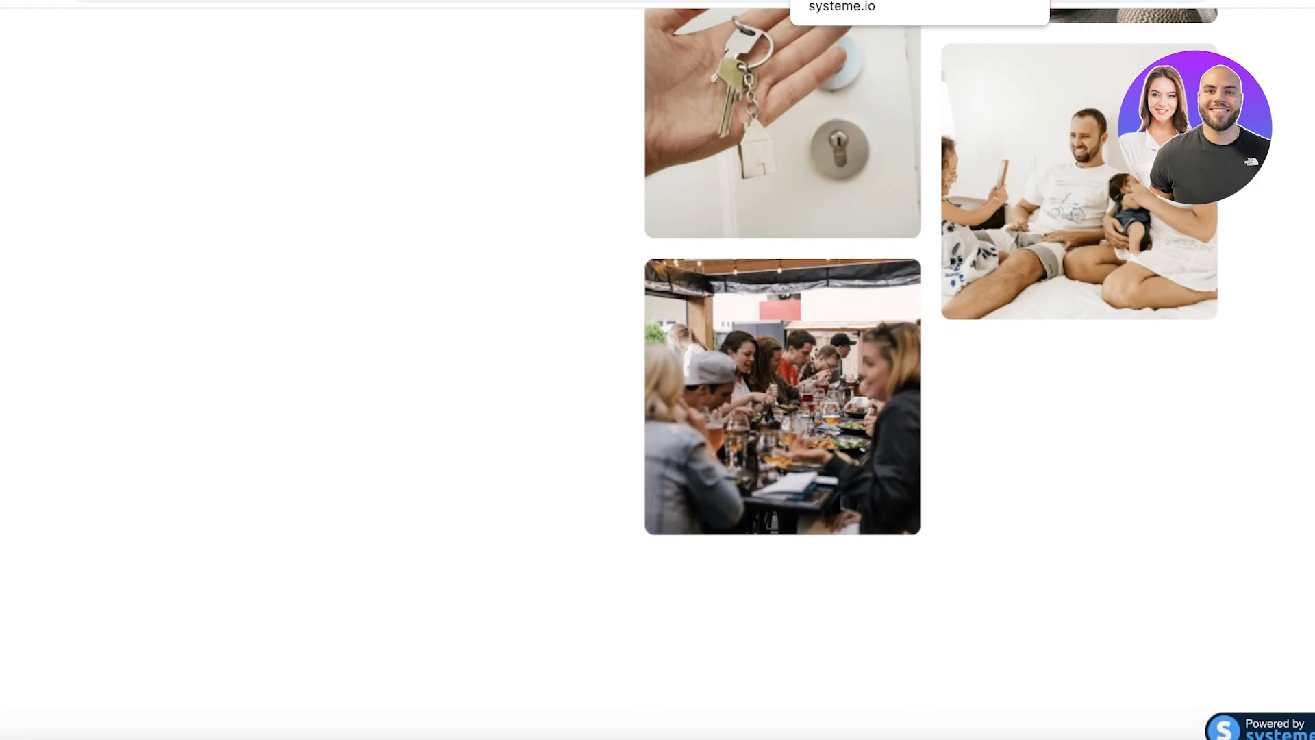
pyautogui.click(826, 1)
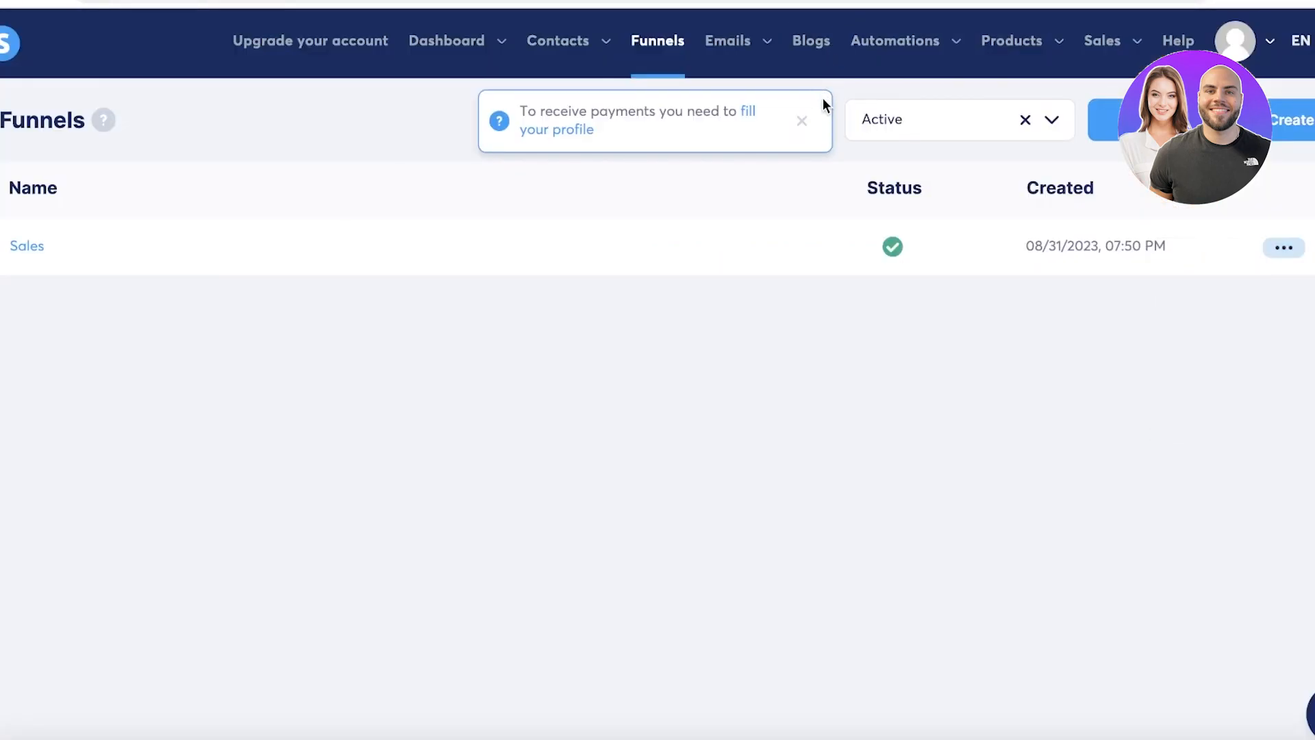
# Reopen the Sales funnel and view the Thank You Page step's leads, sales and deadline settings.
pyautogui.click(802, 122)
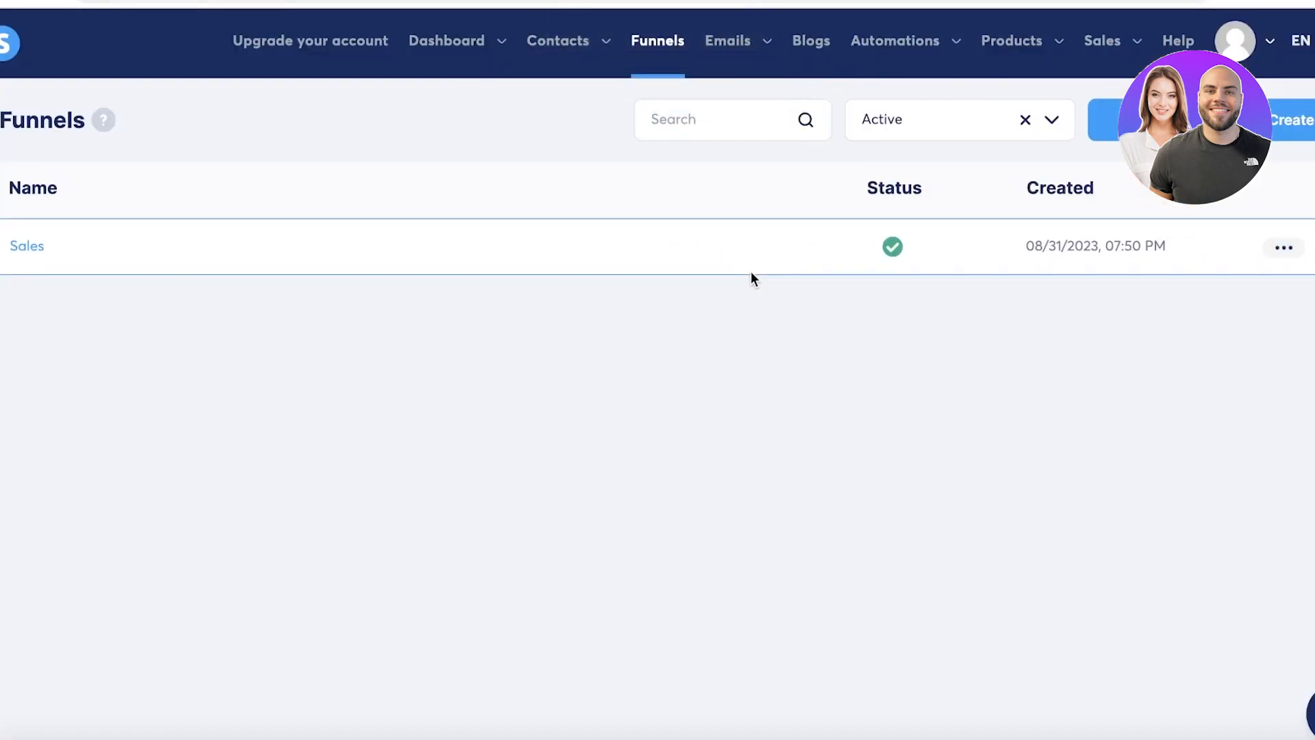
pyautogui.click(34, 246)
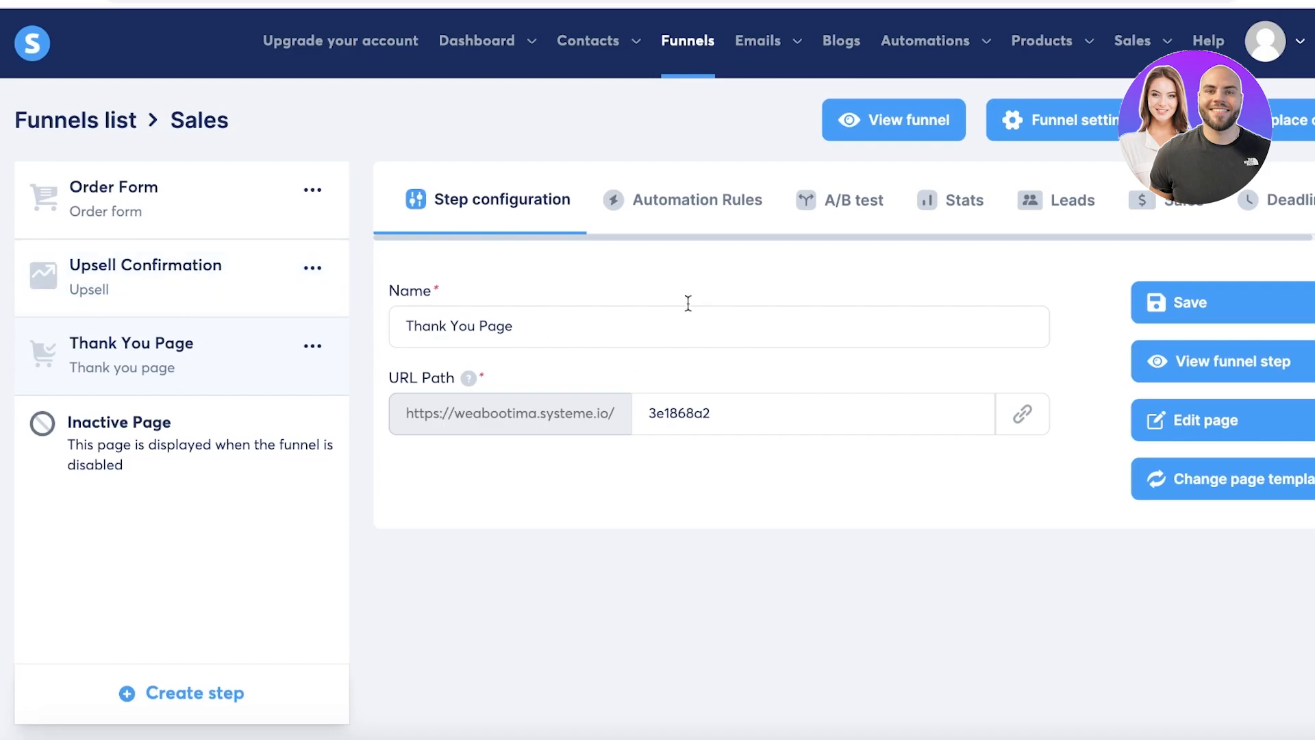
pyautogui.click(1041, 209)
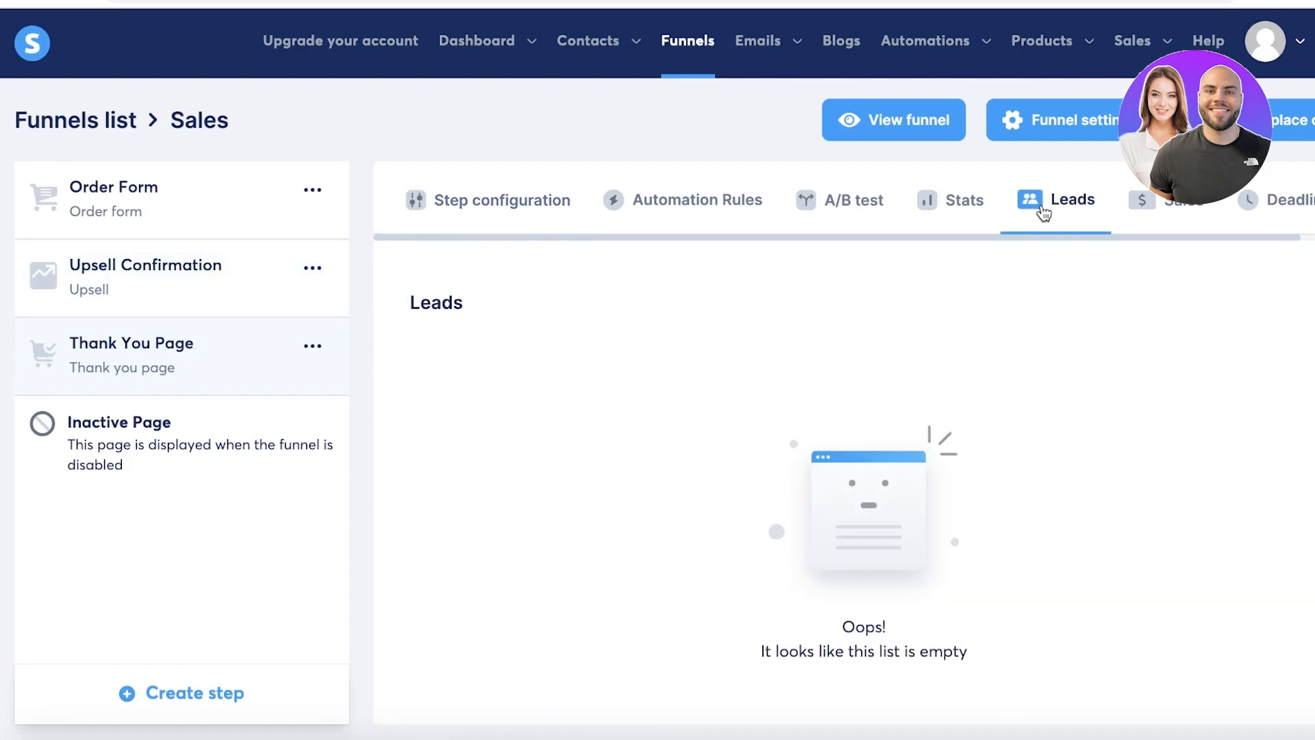
pyautogui.click(1159, 207)
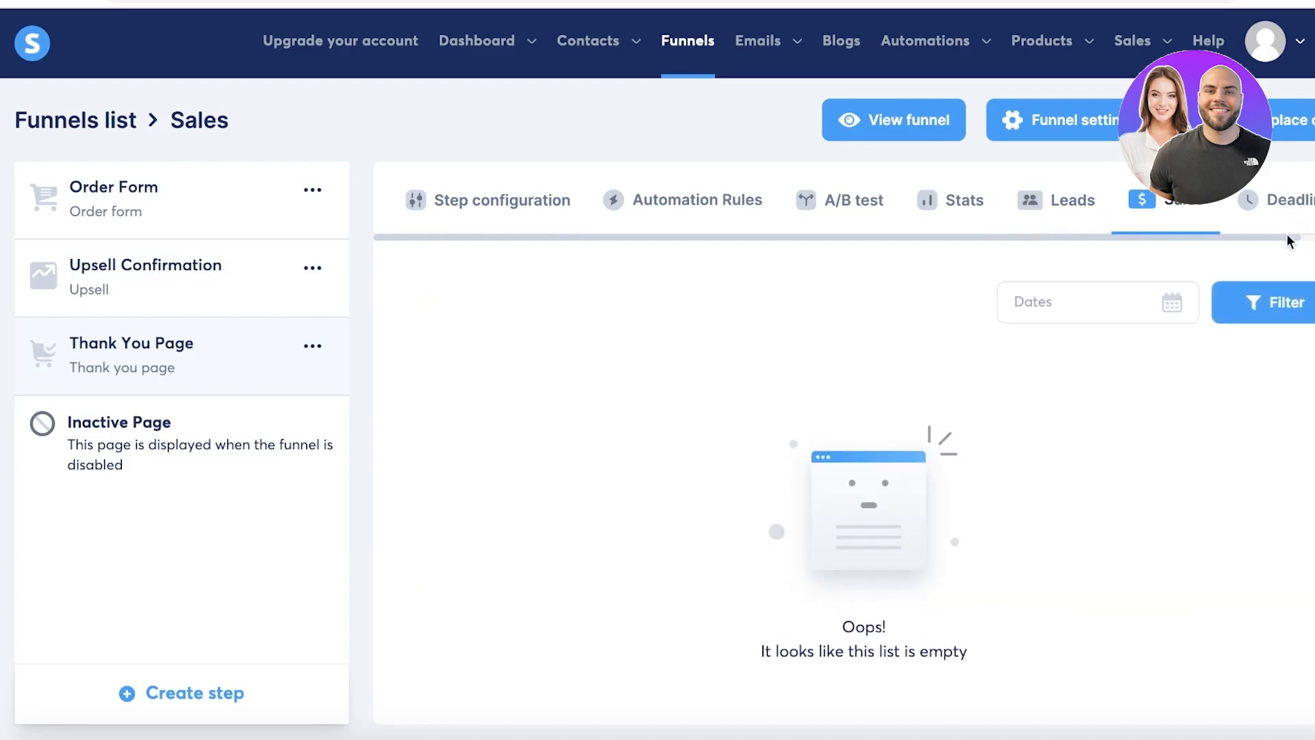
pyautogui.click(1288, 202)
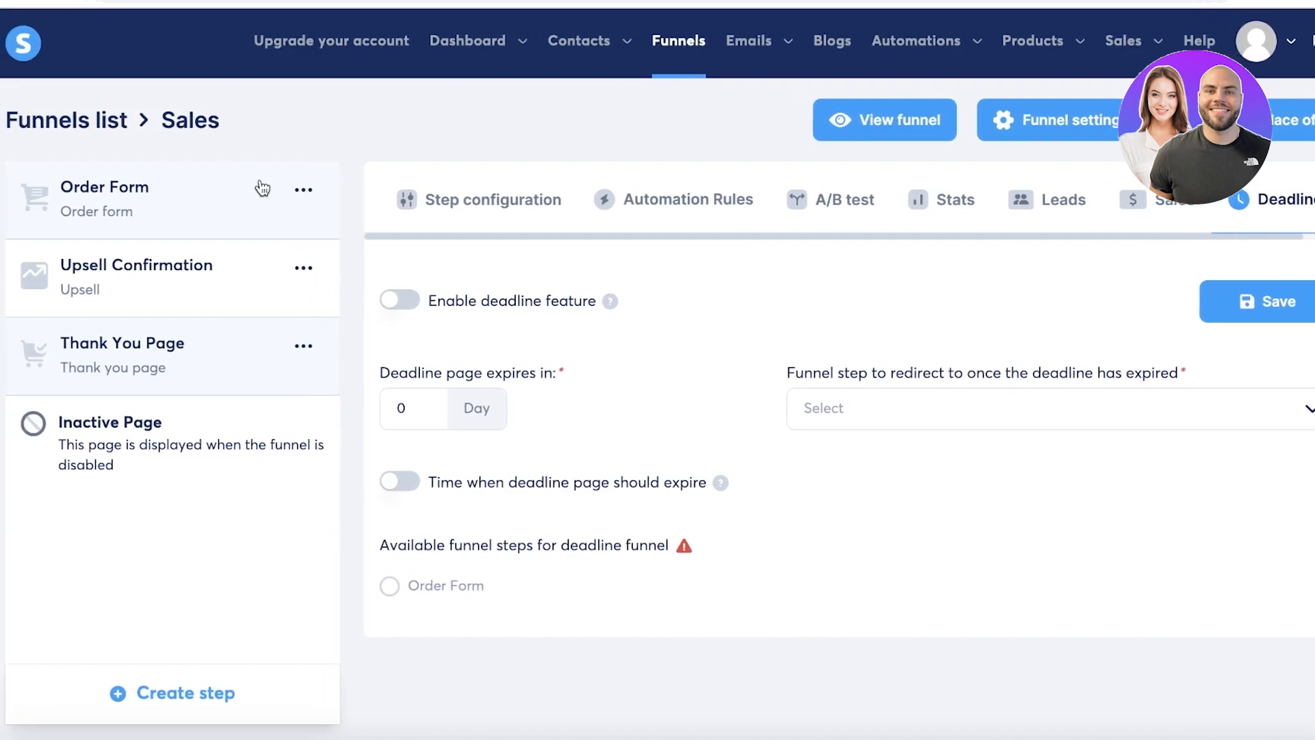
# Check the Thank You Page's redirect choices, then open Upsell Confirmation's deadline settings.
pyautogui.click(934, 421)
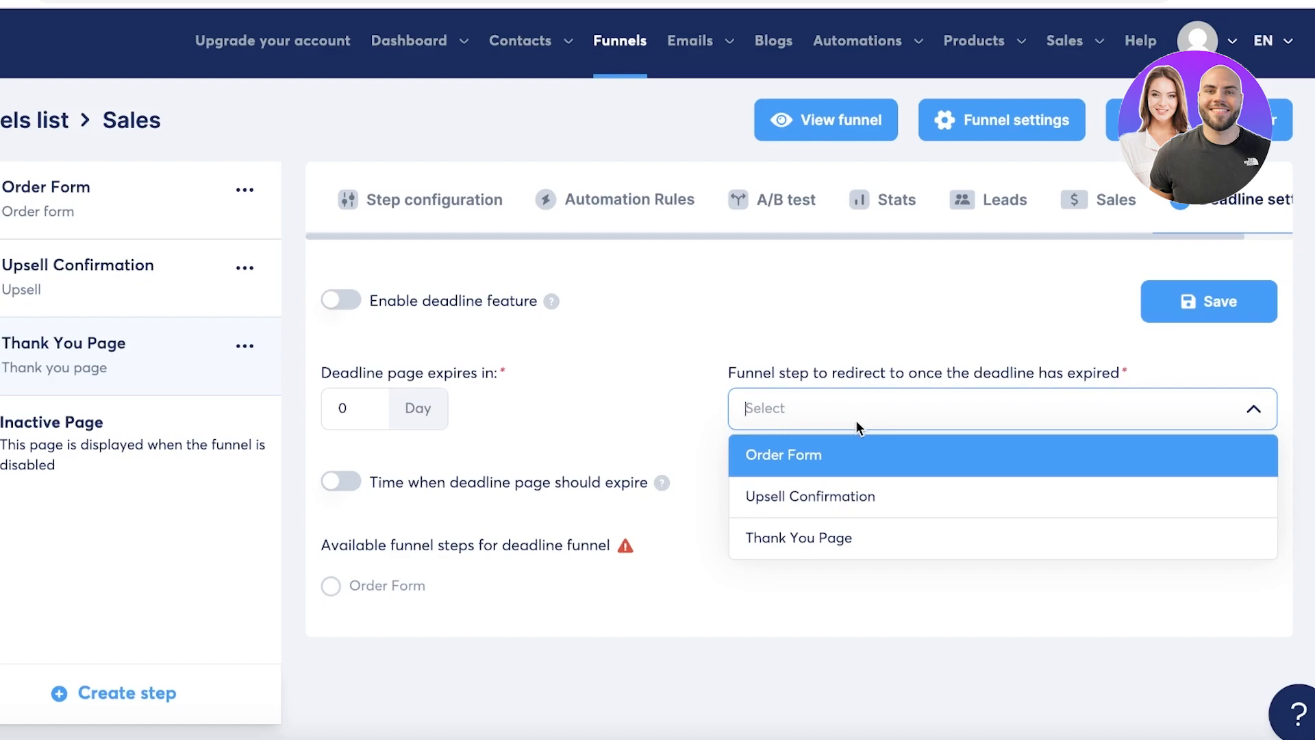
pyautogui.click(459, 295)
pyautogui.click(76, 255)
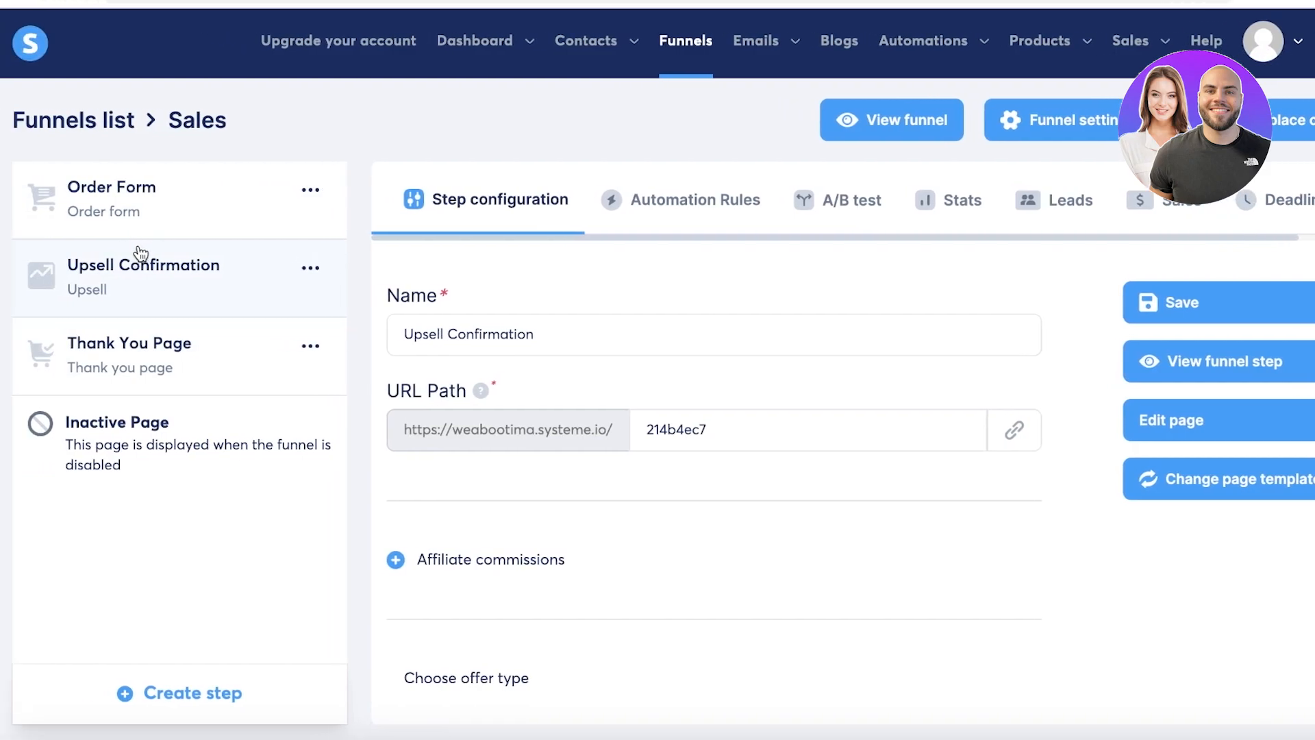
pyautogui.click(1277, 200)
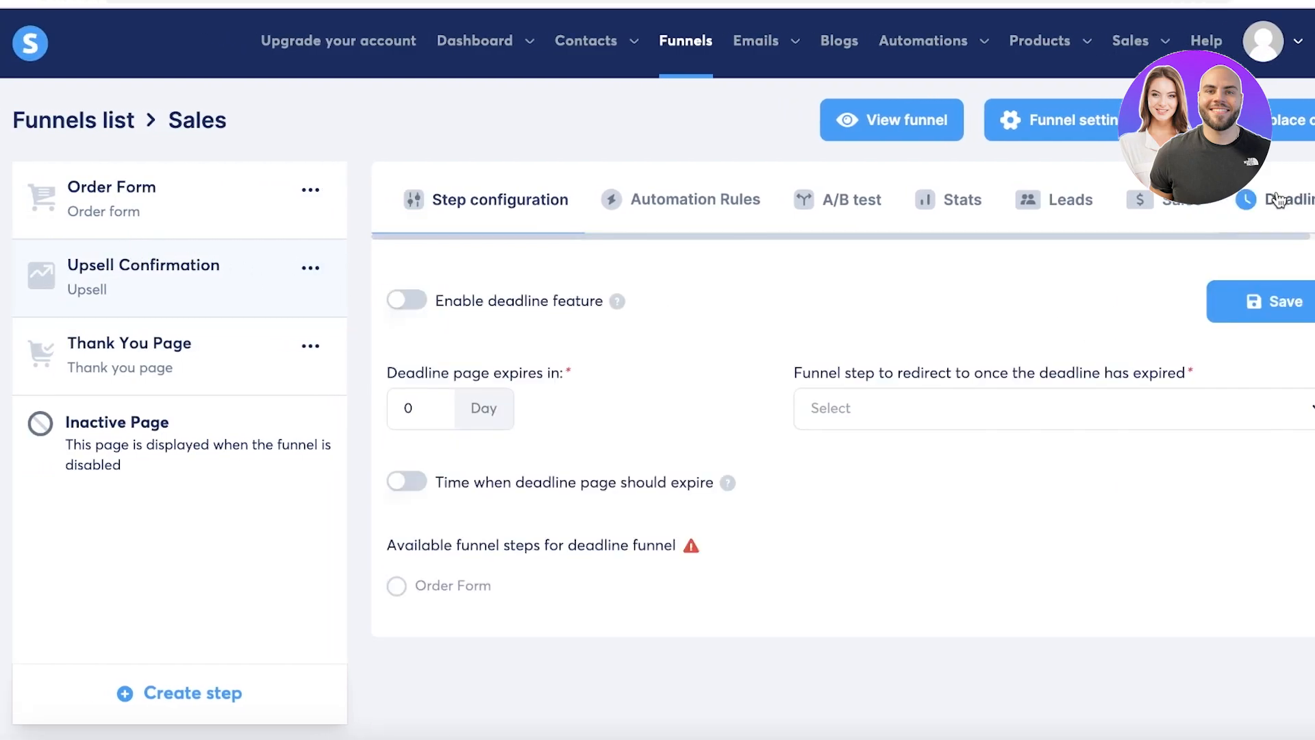
# Set Order Form as Upsell Confirmation's deadline redirect step, then return to the dashboard.
pyautogui.click(1044, 397)
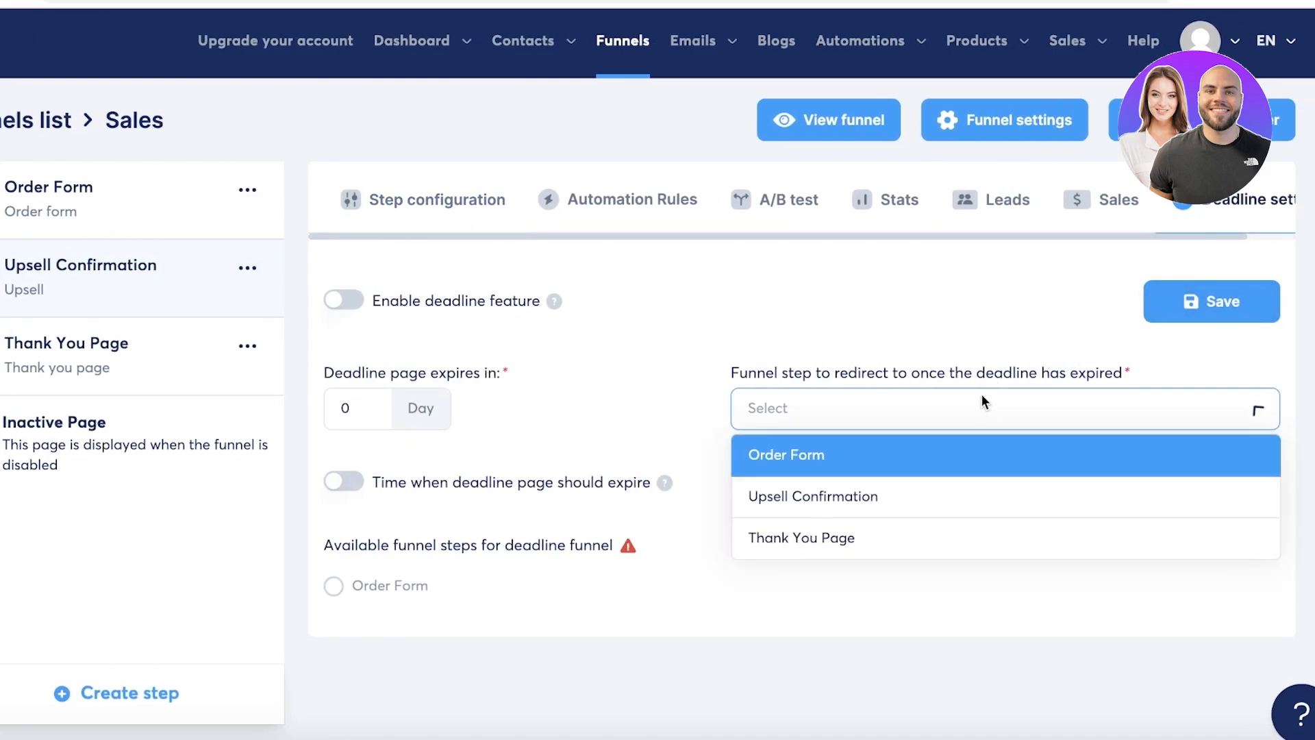
pyautogui.click(946, 380)
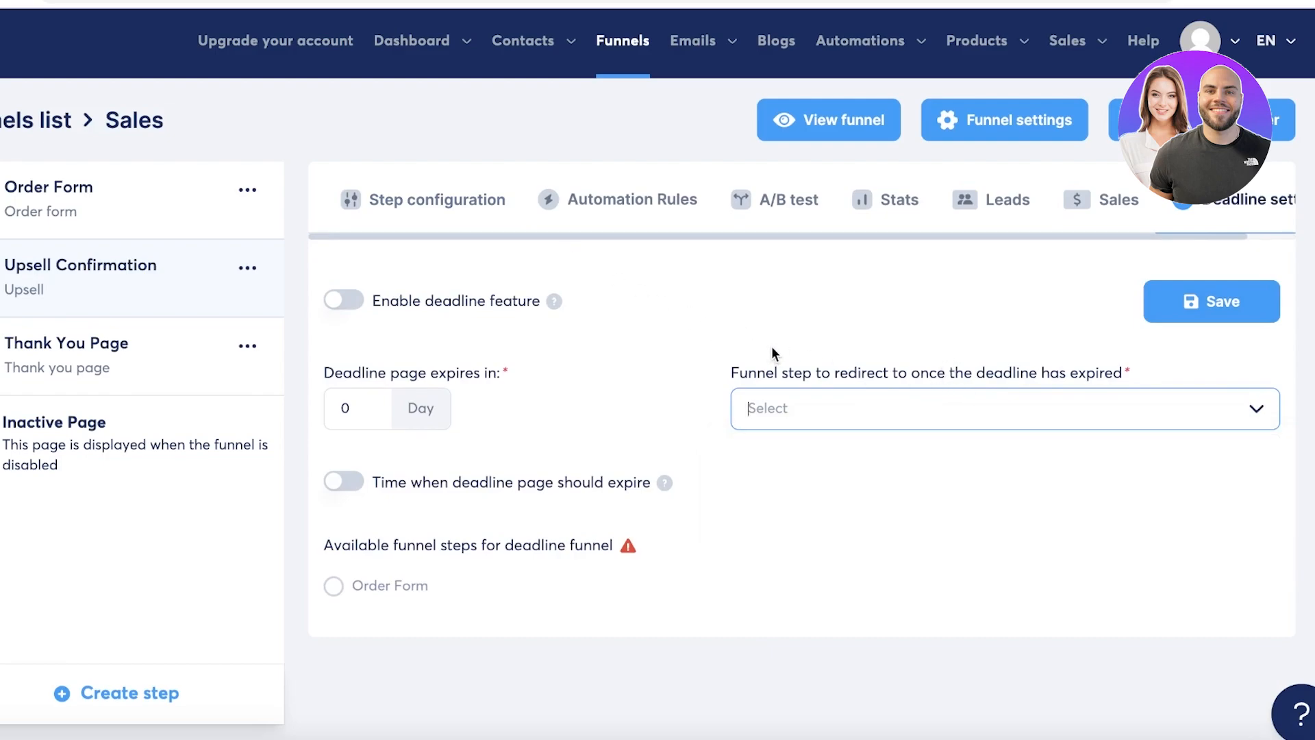
pyautogui.click(828, 419)
pyautogui.click(831, 459)
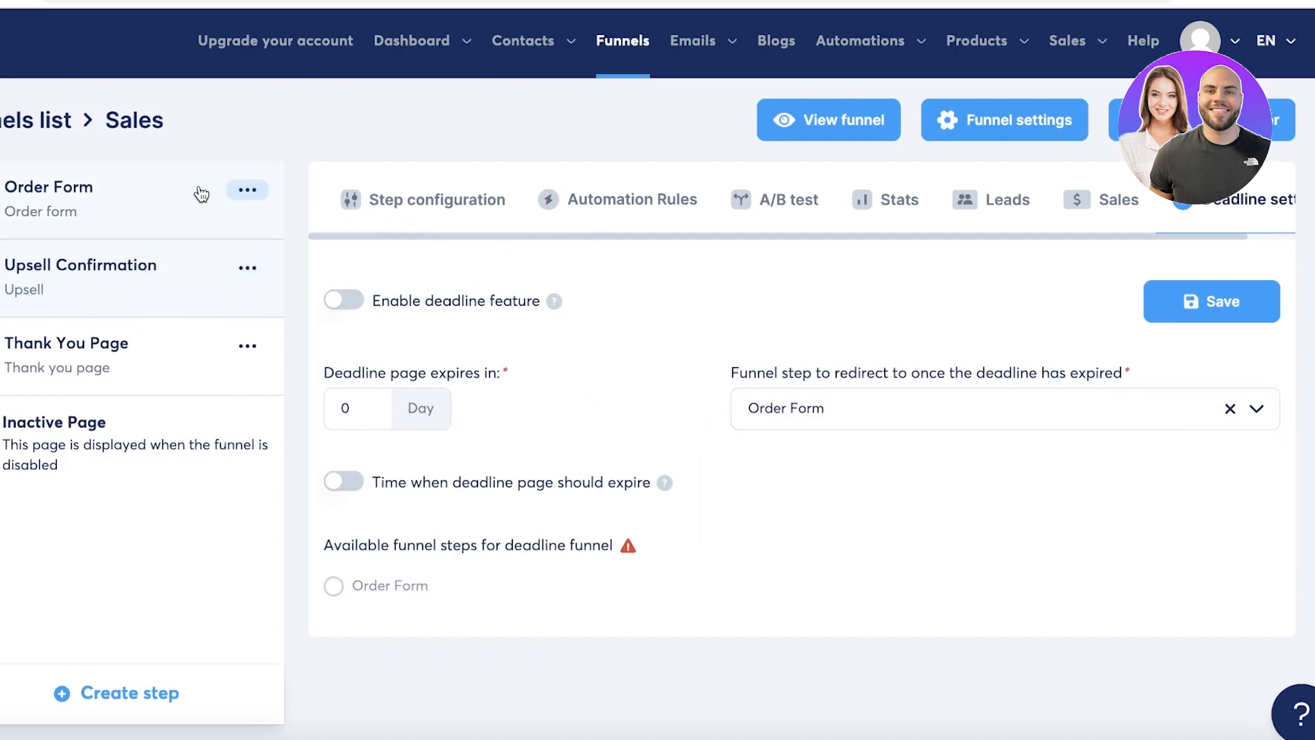
pyautogui.click(107, 195)
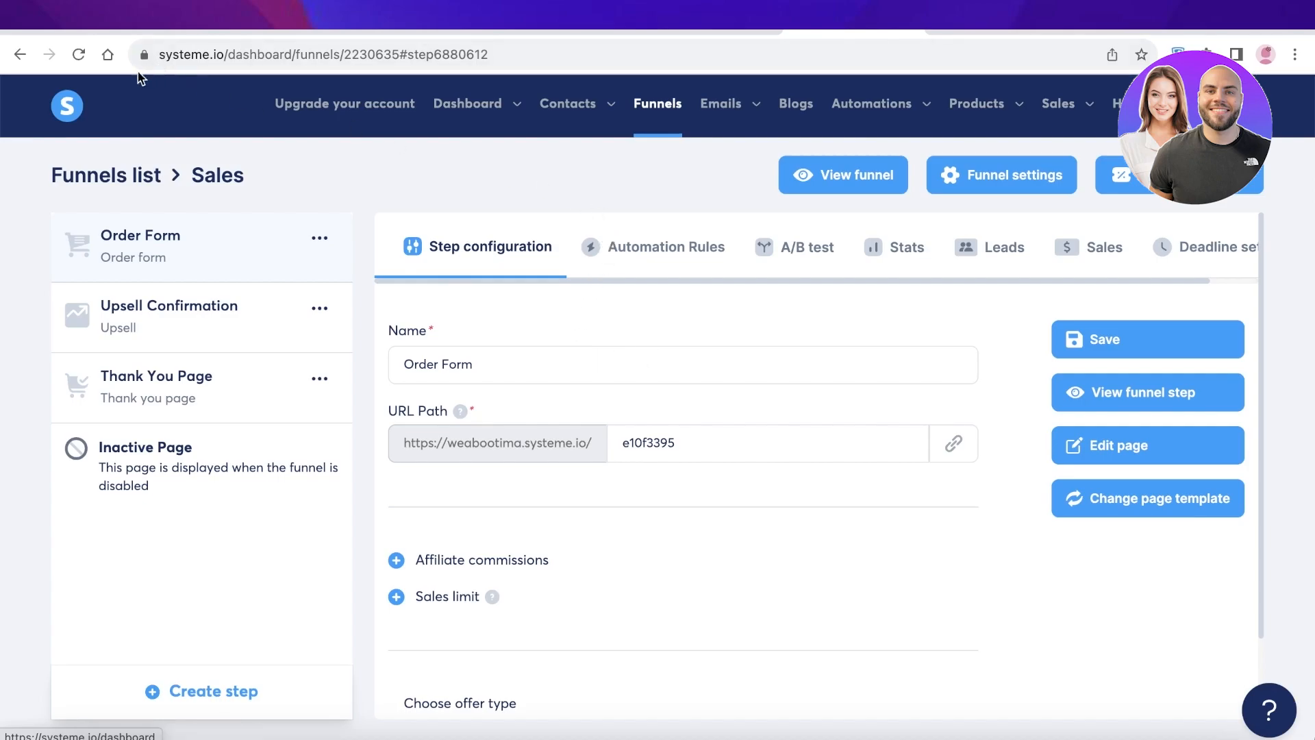
pyautogui.click(60, 108)
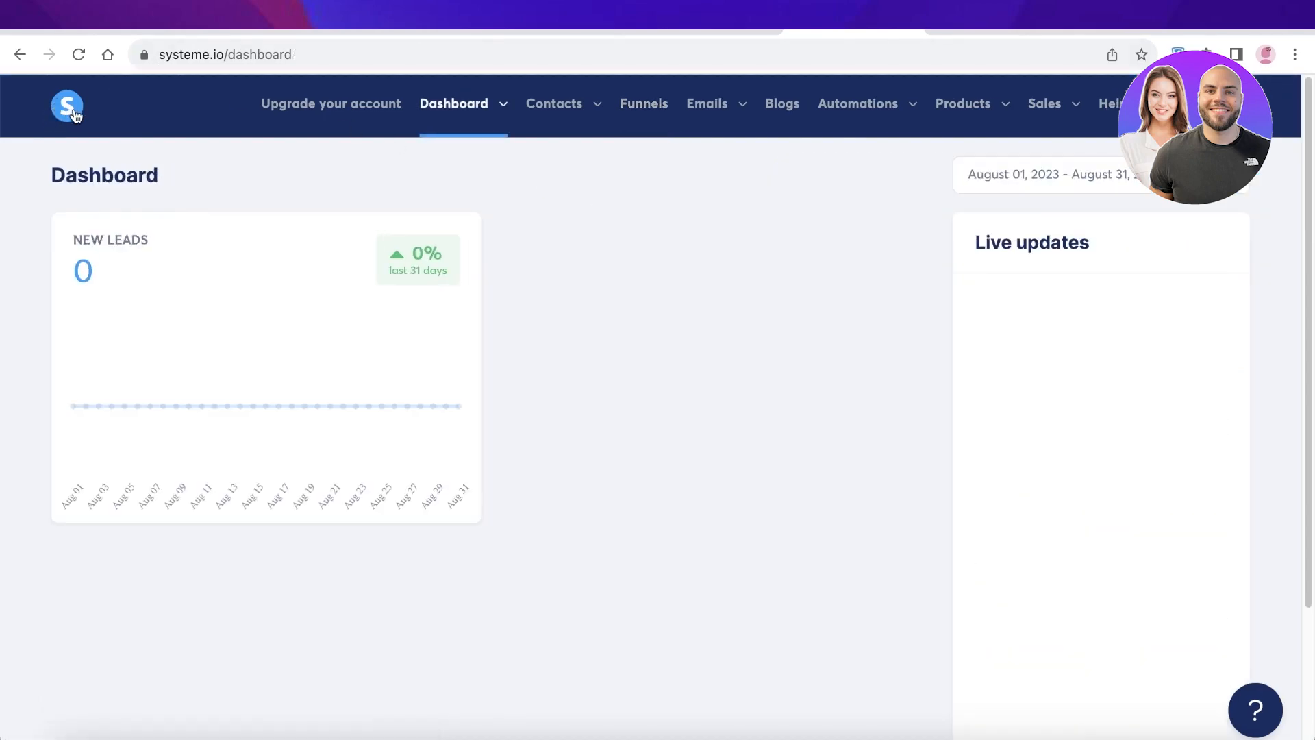